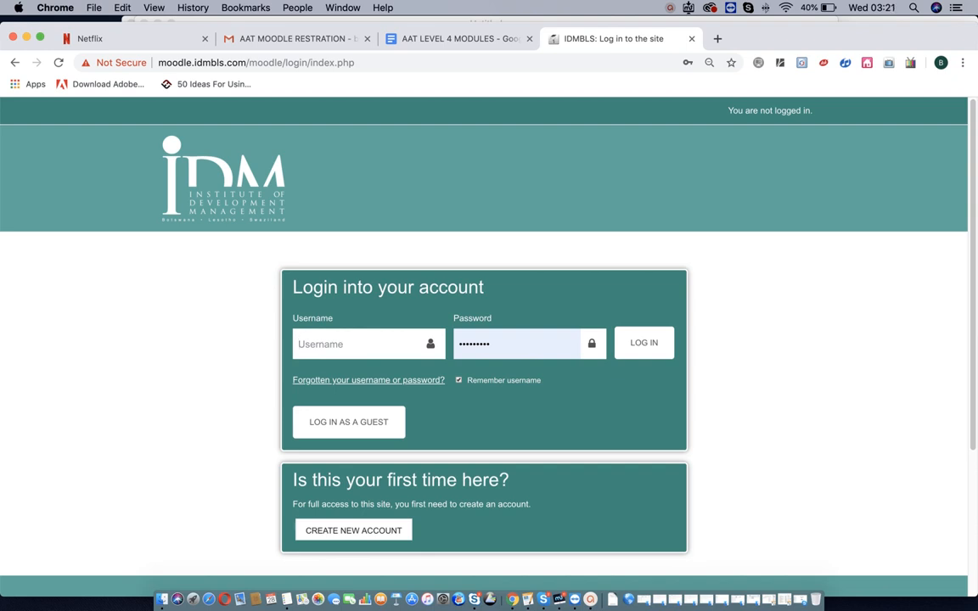
- Log in to the Moodle site with the account username and its saved password
type("btwo")
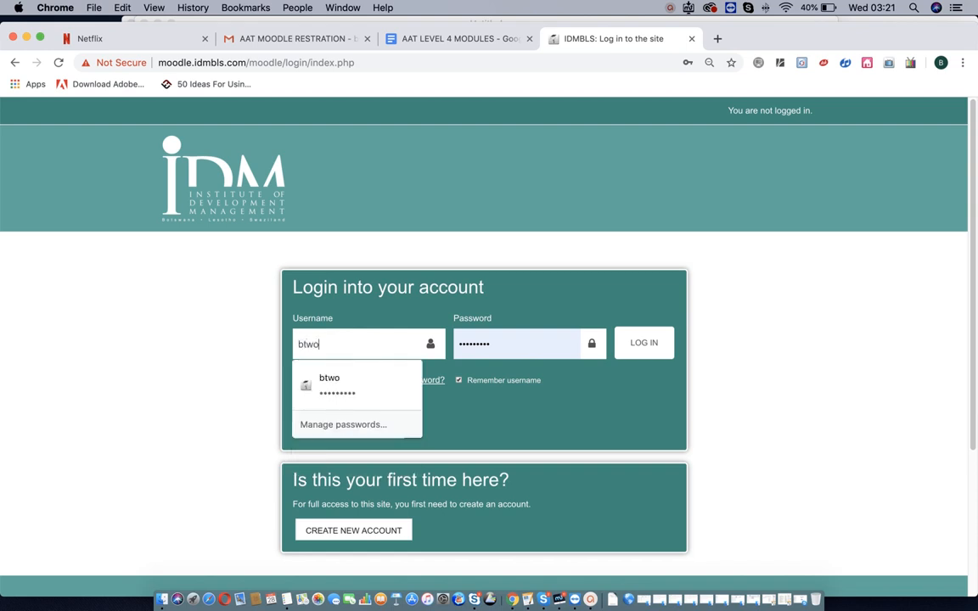
left_click(356, 384)
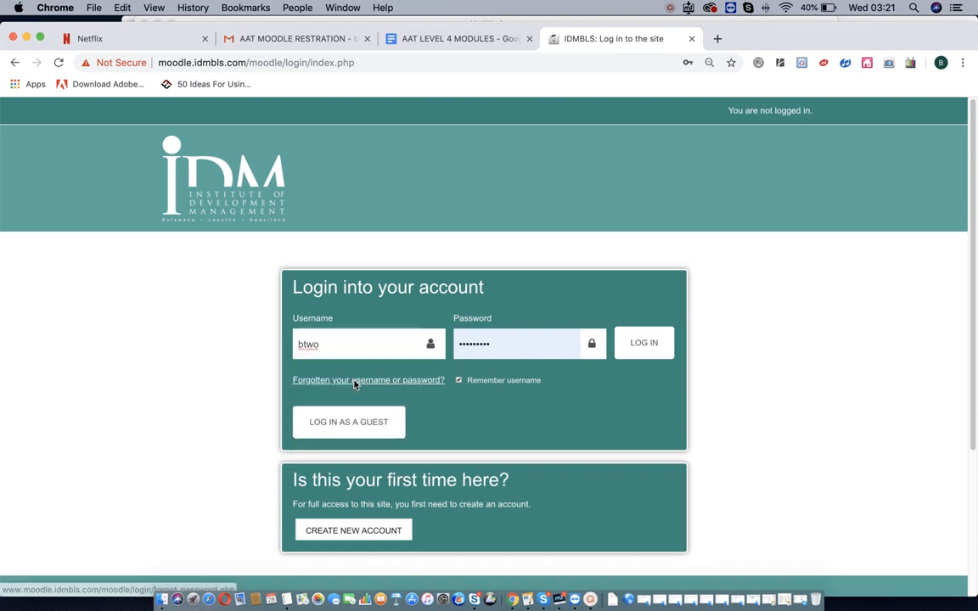
left_click(656, 346)
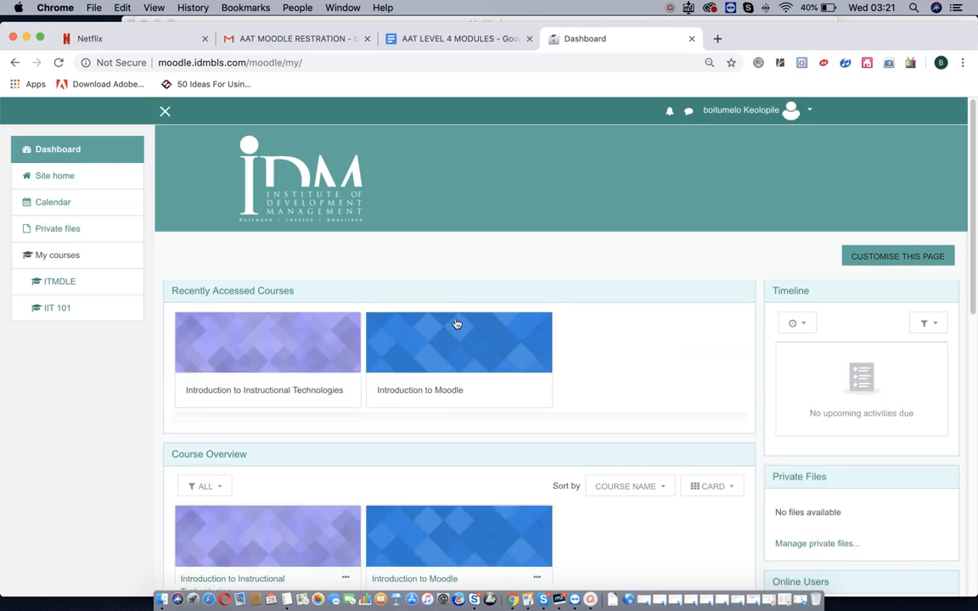
- Open the Introduction to Instructional Technologies course and look over its activities and topics
left_click(319, 395)
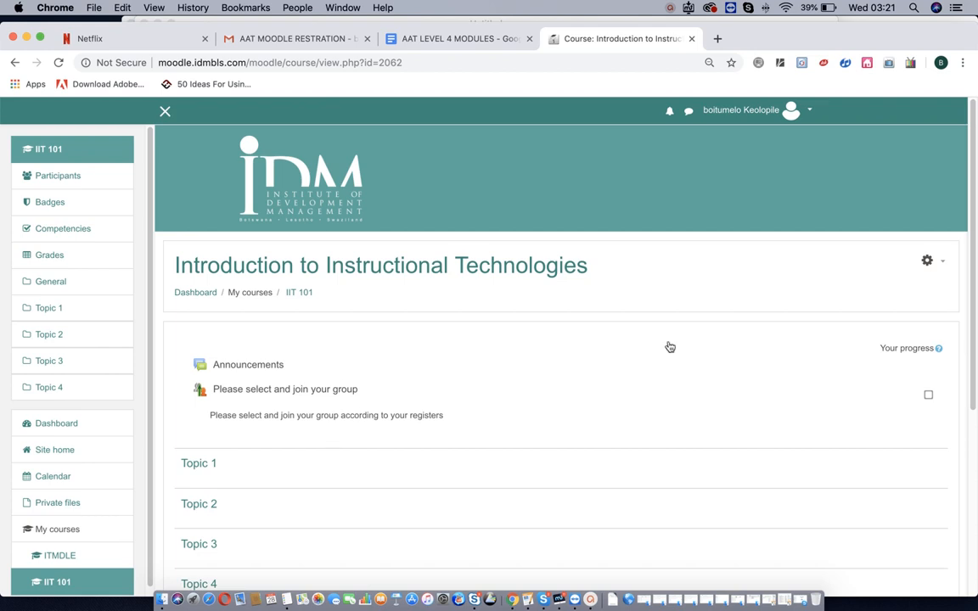
scroll(974, 331, "down", 3)
scroll(974, 331, "down", 3)
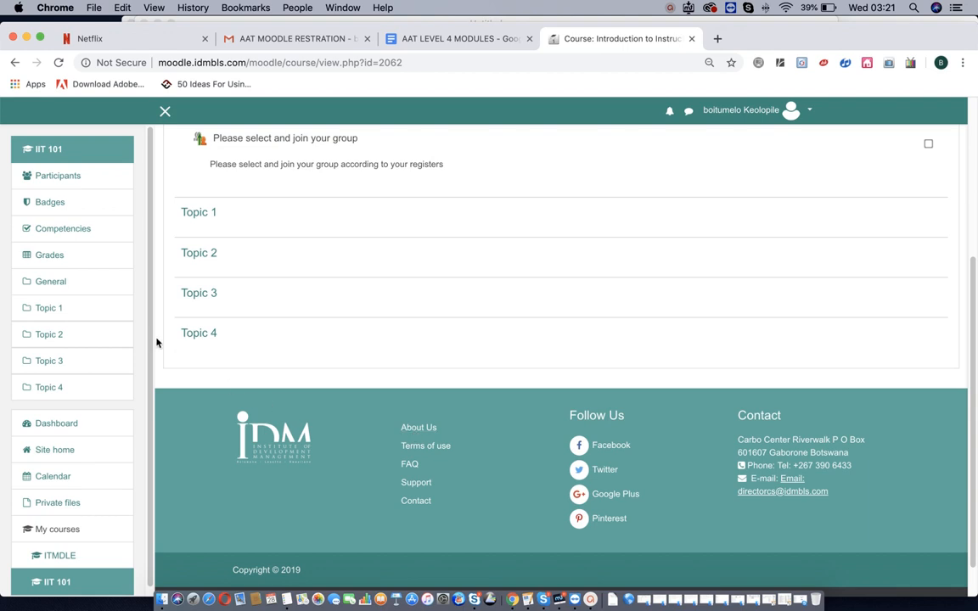
- Open the course's participants list, review the enrolled users, and go to the course's Groups management page
left_click(69, 182)
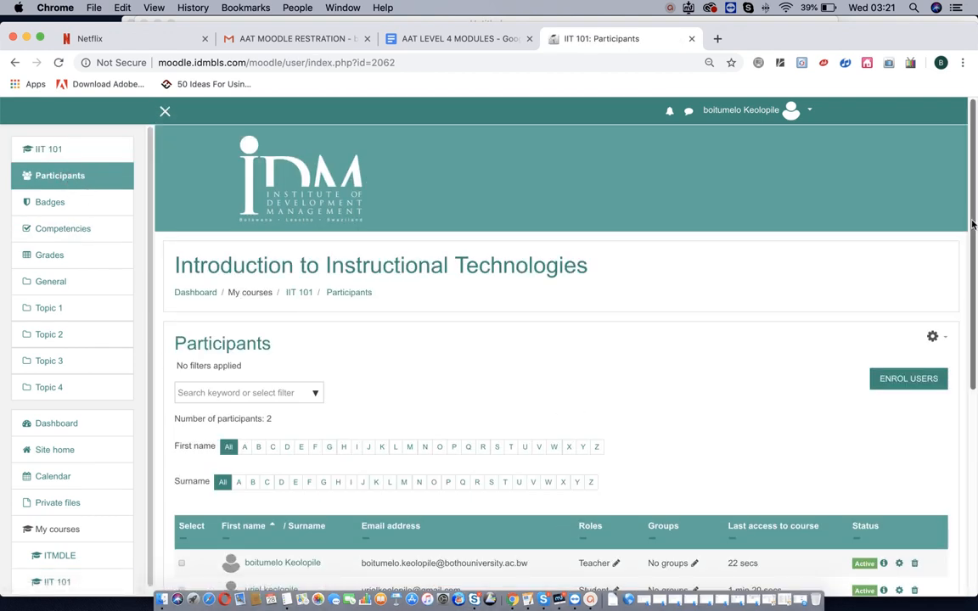
scroll(874, 203, "down", 5)
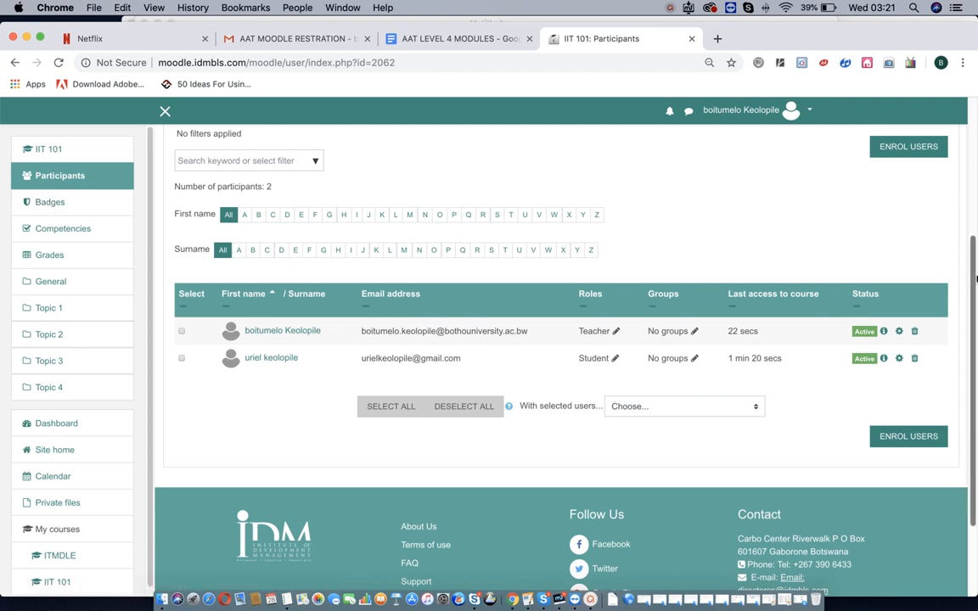
scroll(942, 237, "up", 3)
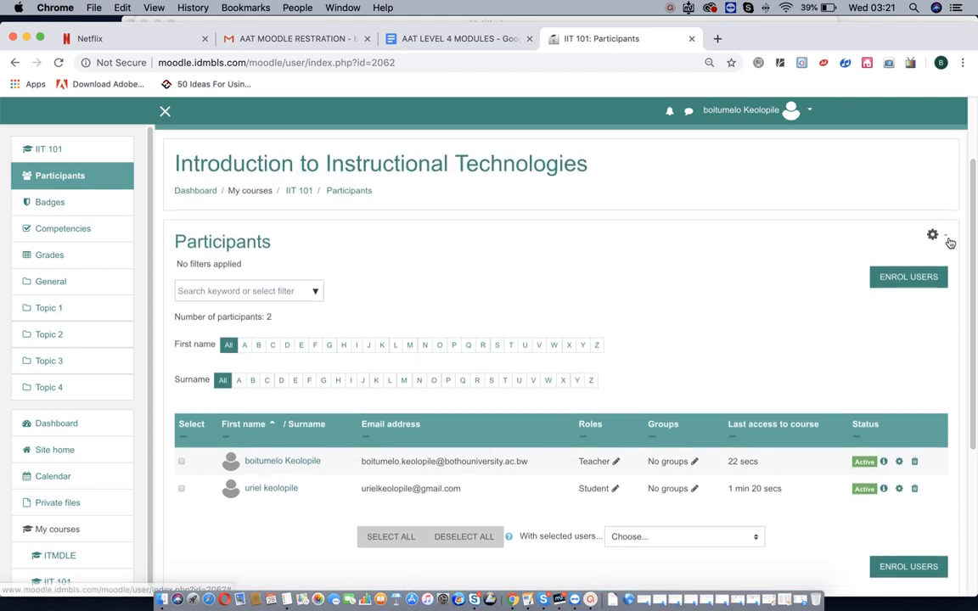
left_click(947, 240)
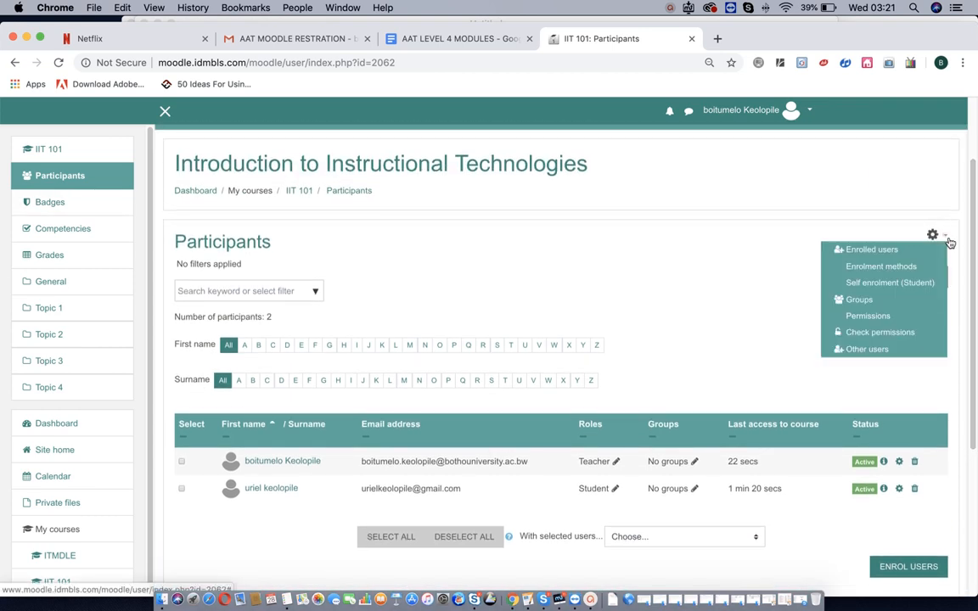
left_click(859, 300)
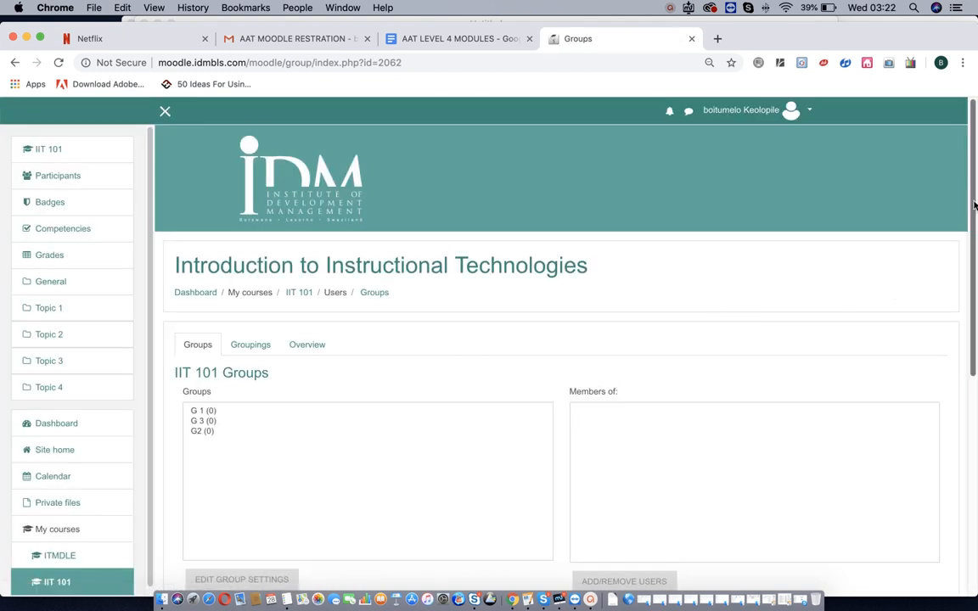
scroll(973, 204, "down", 2)
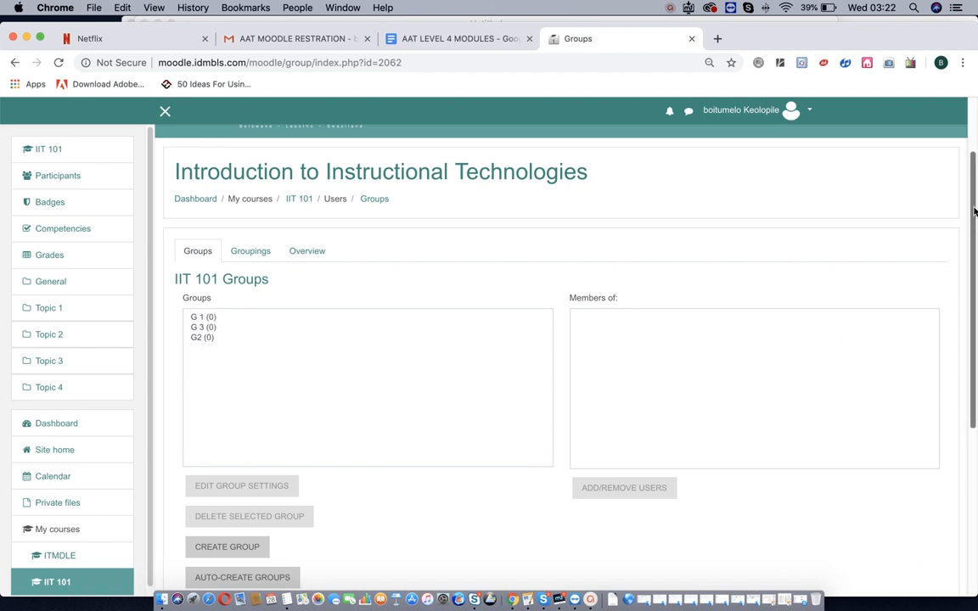
scroll(973, 210, "down", 3)
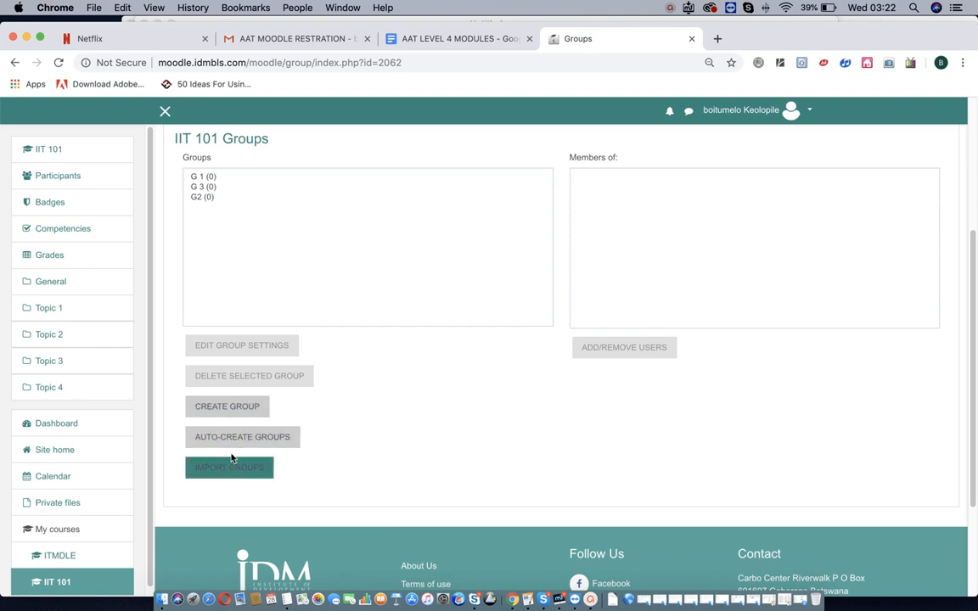
- Create a new group named "G 4" in the IIT 101 course and save it
left_click(251, 416)
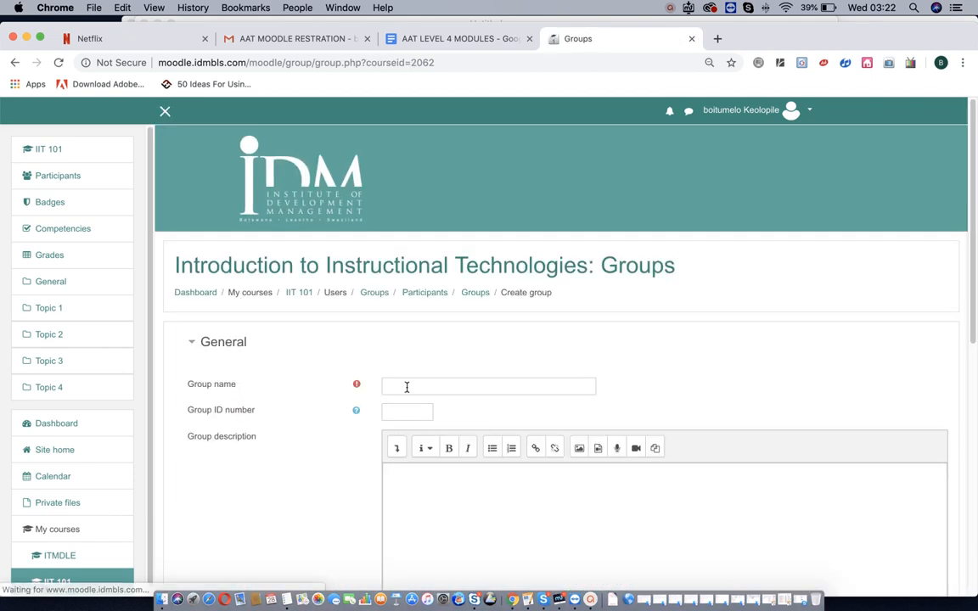
left_click(409, 387)
type("G")
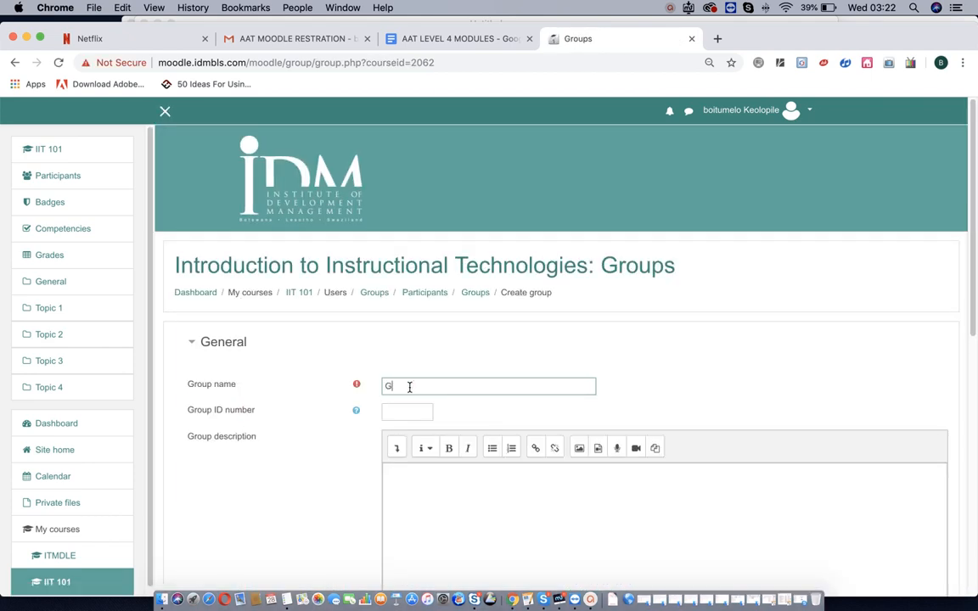
type(" 4")
scroll(973, 251, "down", 5)
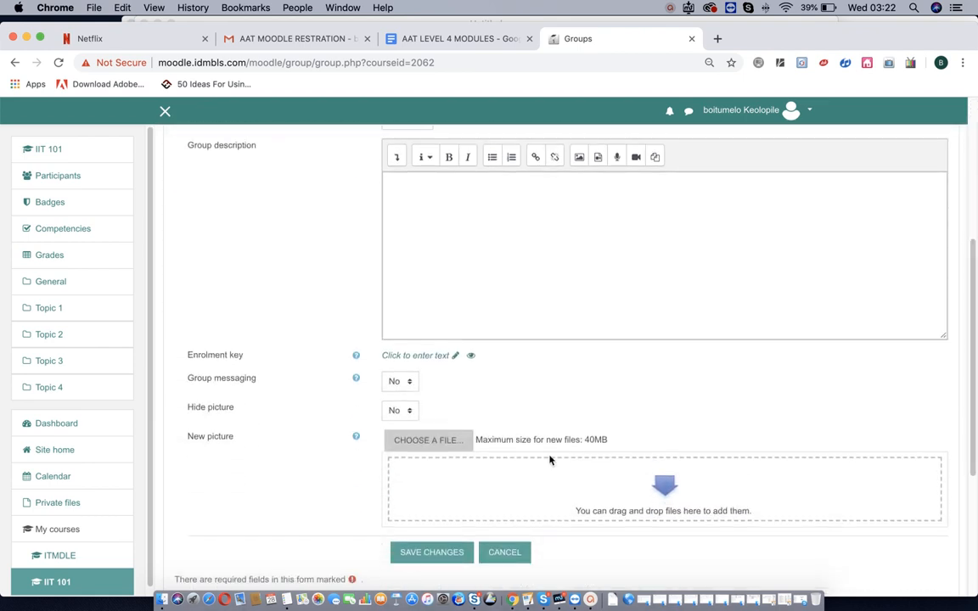
left_click(433, 553)
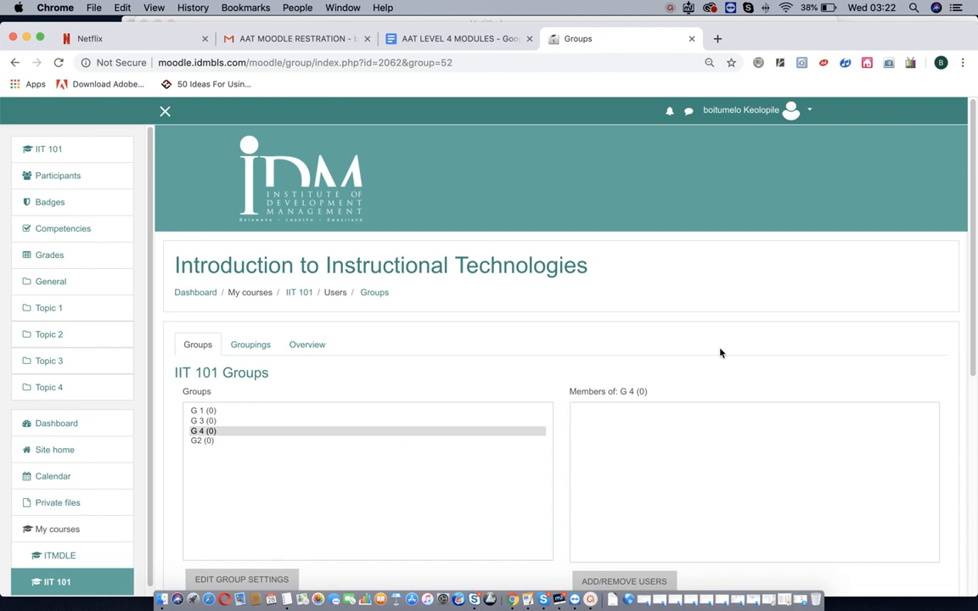
scroll(875, 126, "down", 5)
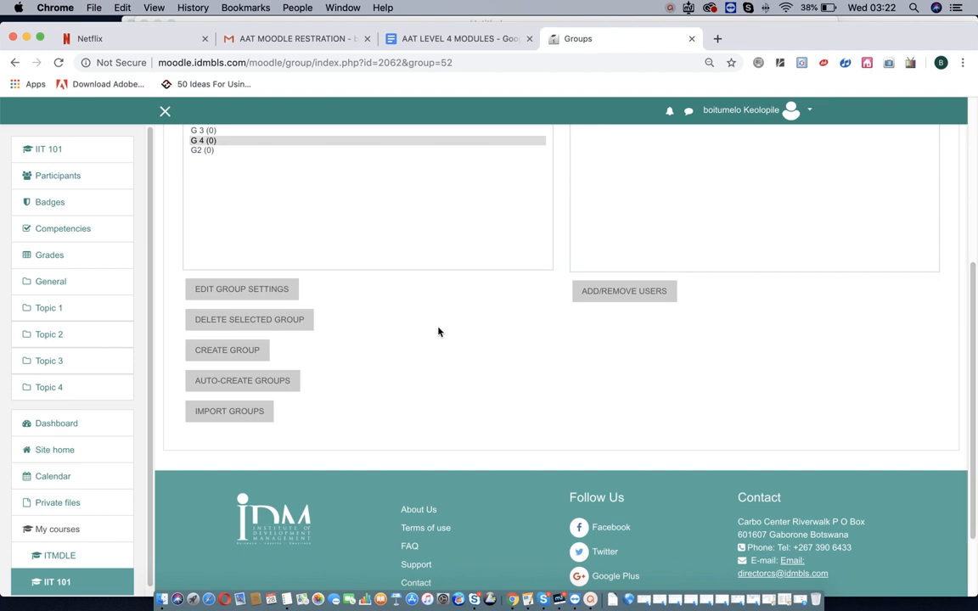
- Return to the General section of the course page and turn editing on for the course
left_click(51, 282)
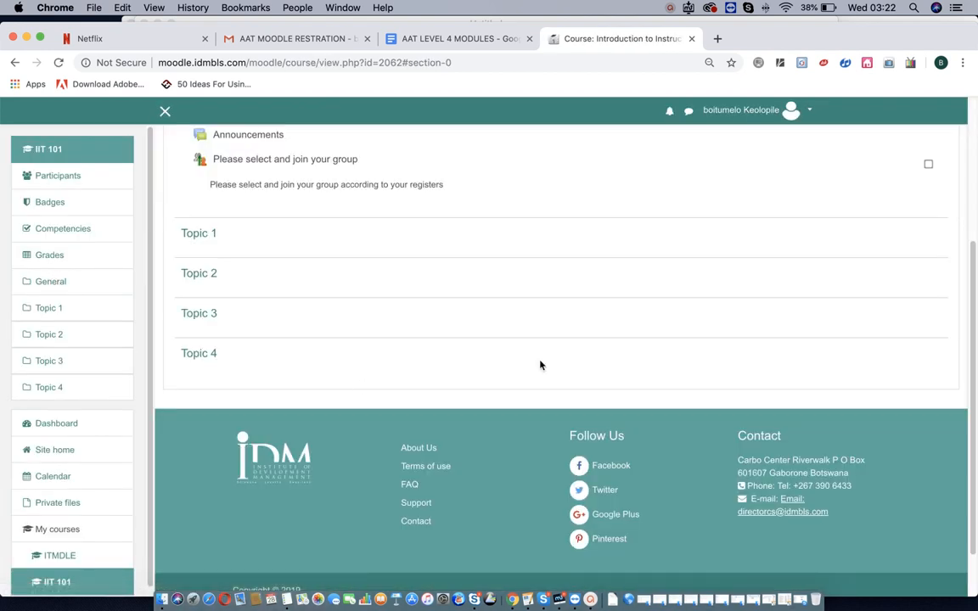
left_click_drag(976, 320, 976, 314)
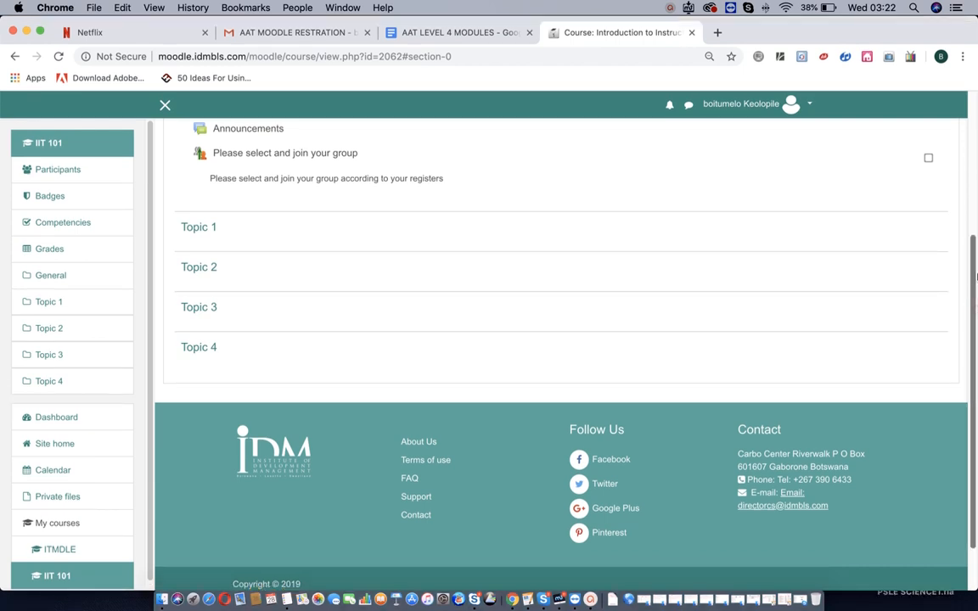
scroll(975, 280, "up", 5)
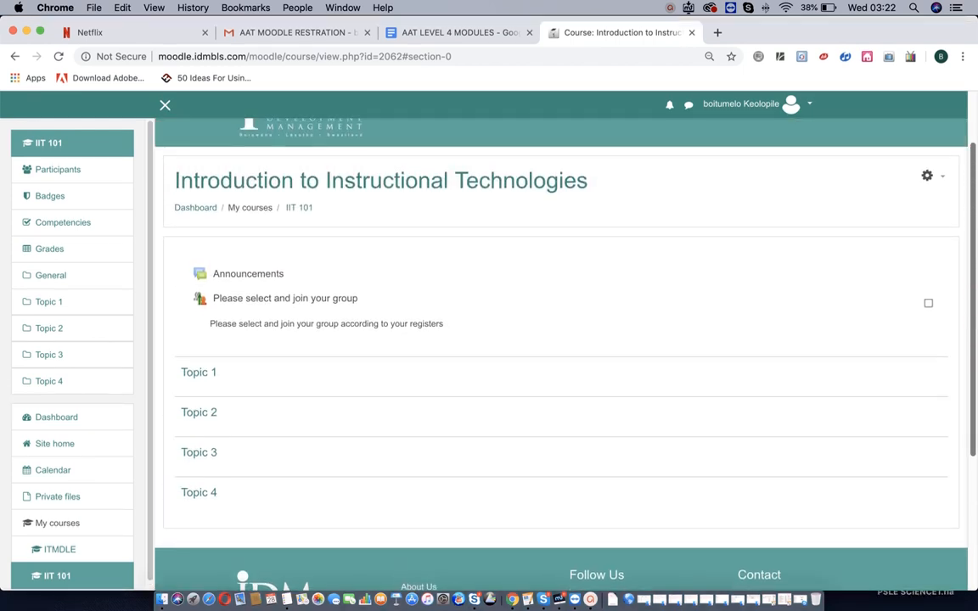
scroll(976, 168, "up", 2)
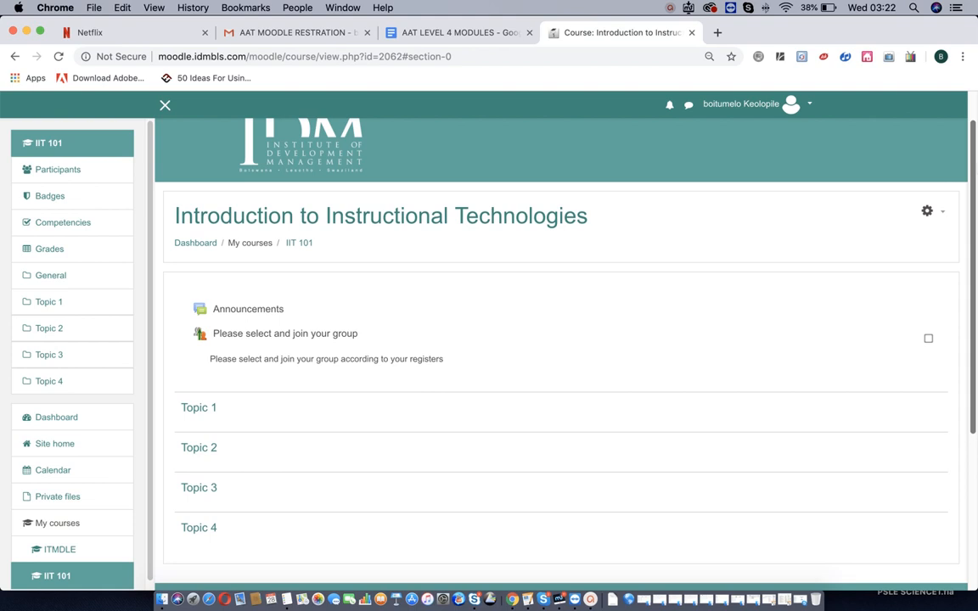
left_click_drag(974, 176, 974, 148)
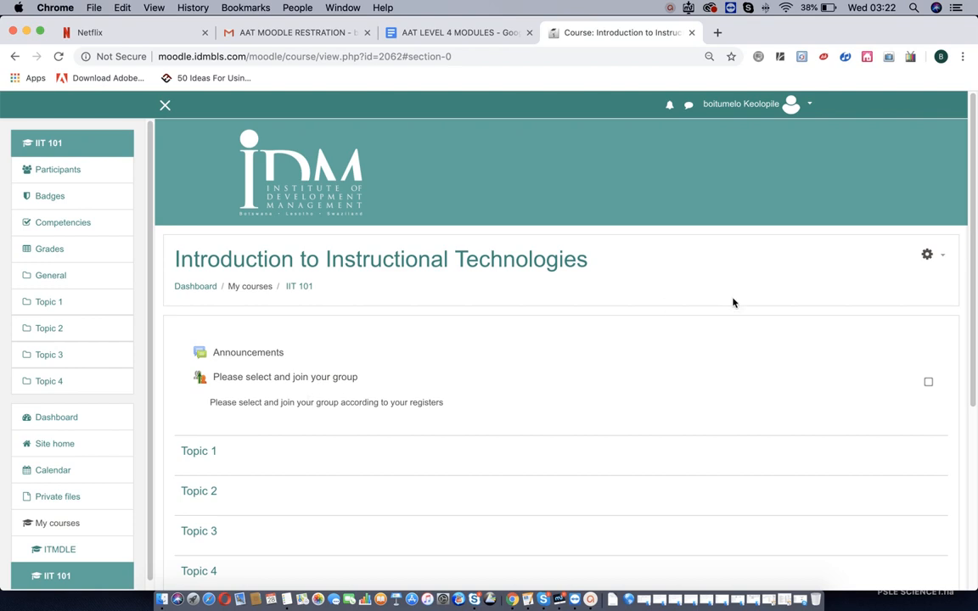
left_click(944, 258)
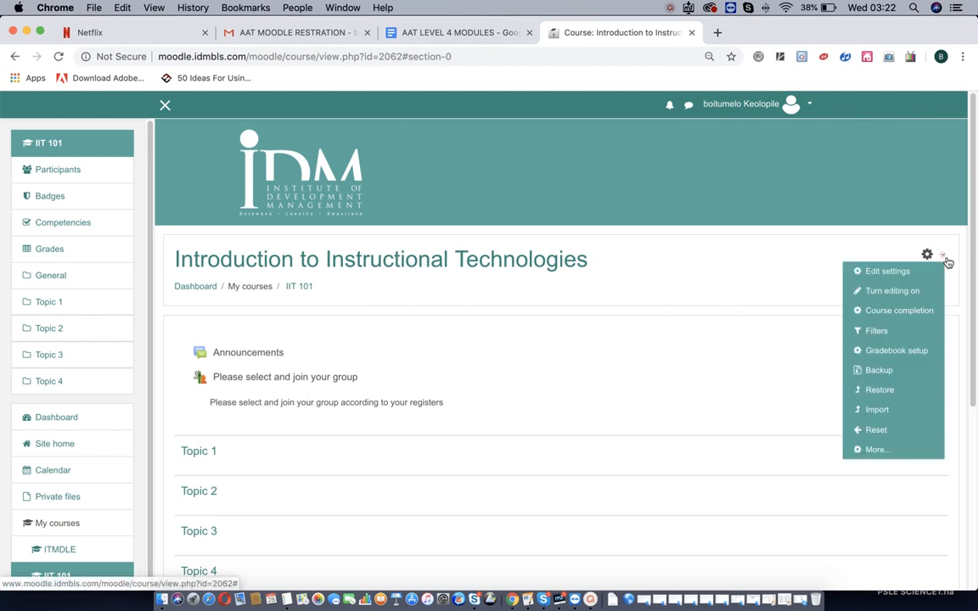
left_click(885, 290)
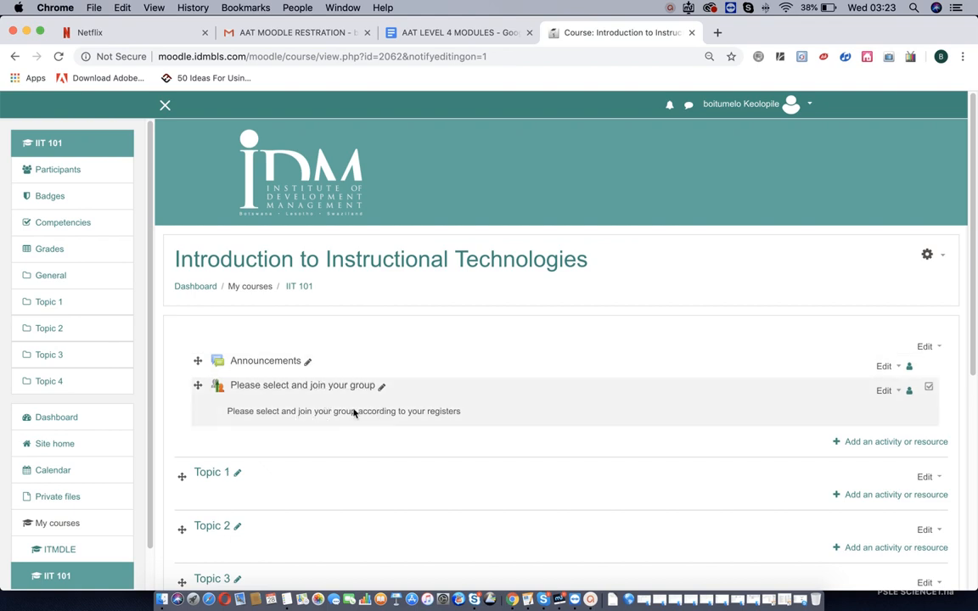
- Delete the "Please select and join your group" activity from the General section
left_click(901, 393)
left_click(847, 525)
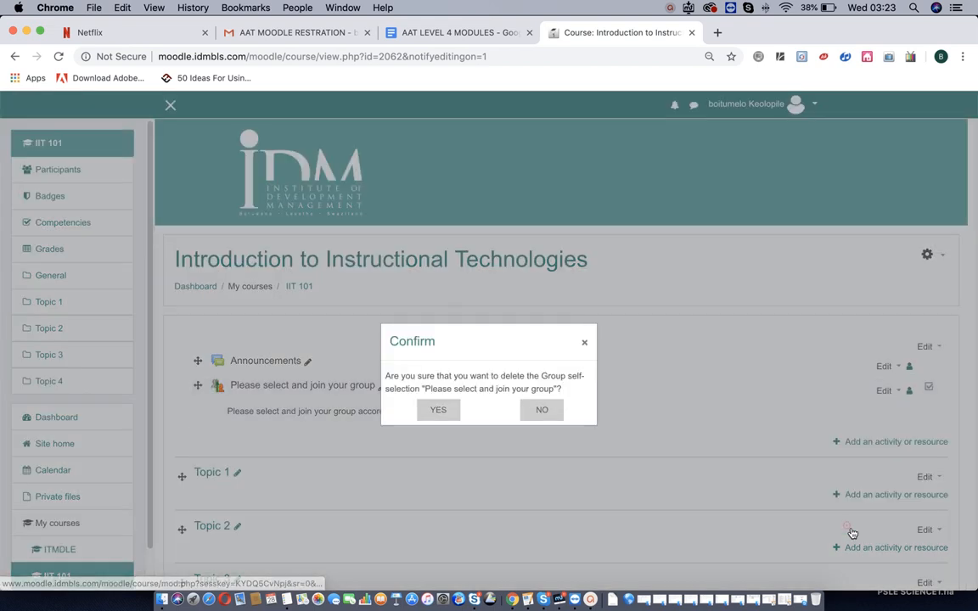
left_click(438, 410)
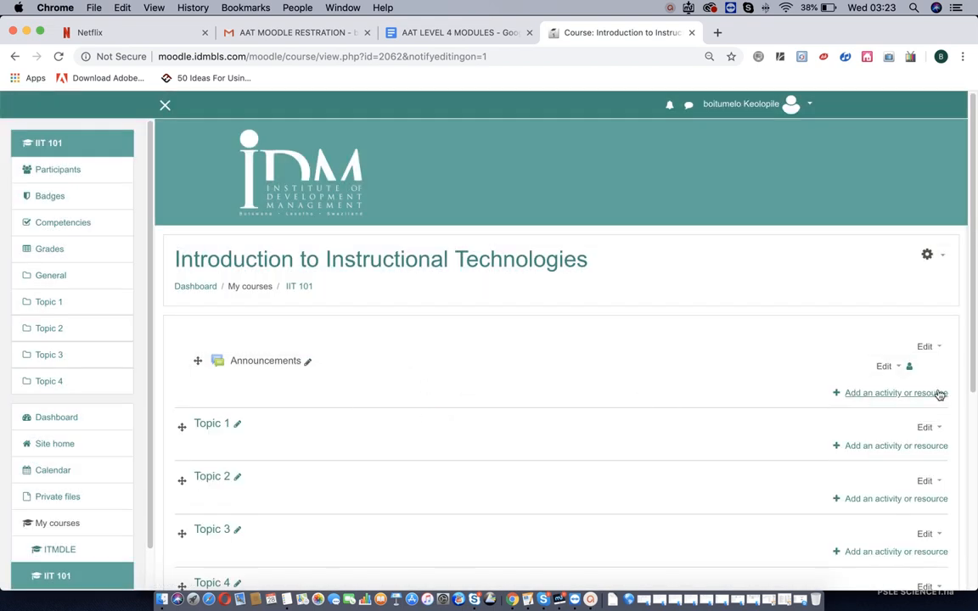
- Add a Group self-selection activity to the General section and name it "Please select a group you belong to"
left_click(880, 393)
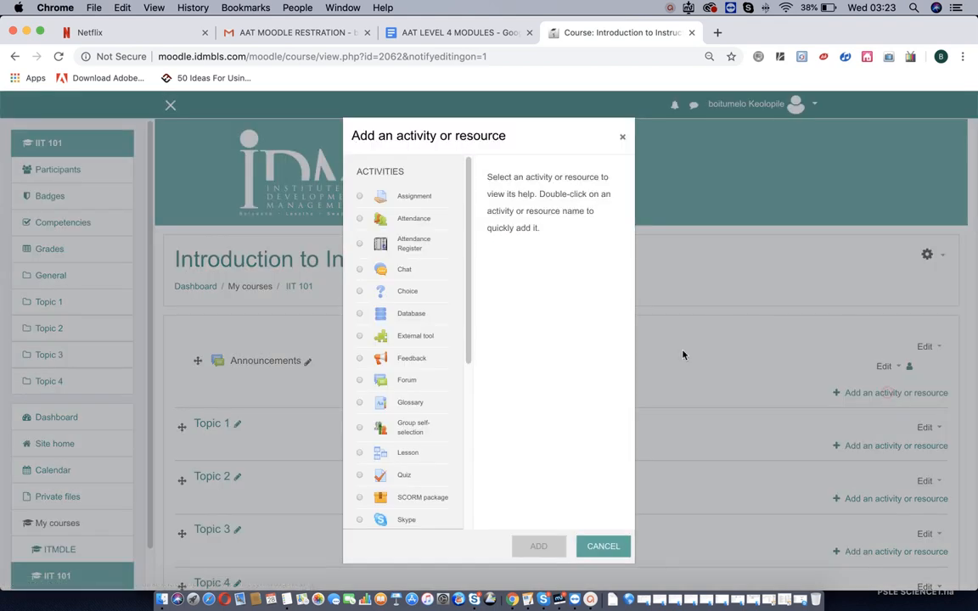
left_click(410, 429)
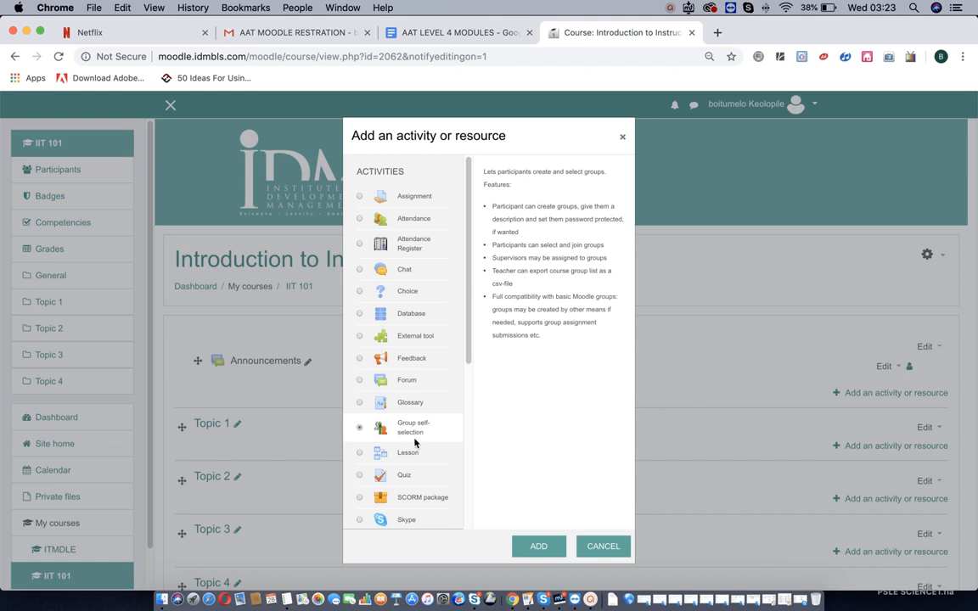
left_click(535, 547)
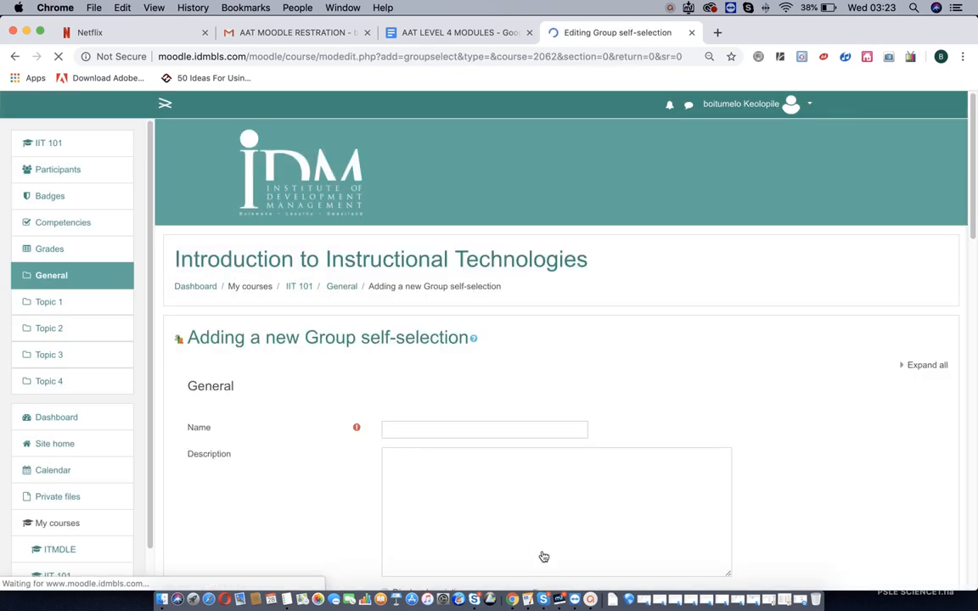
left_click(542, 431)
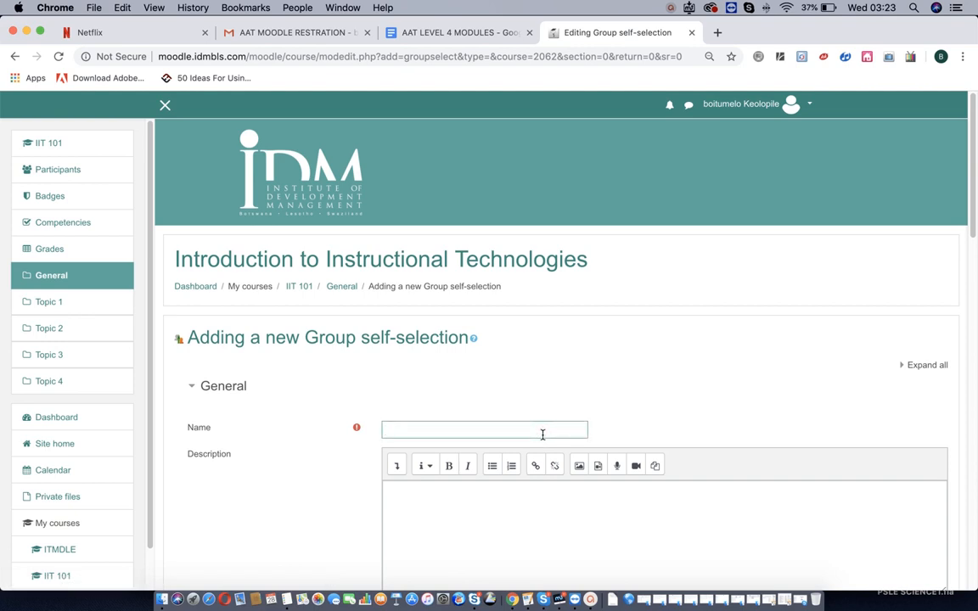
type("Please select a group you belong to")
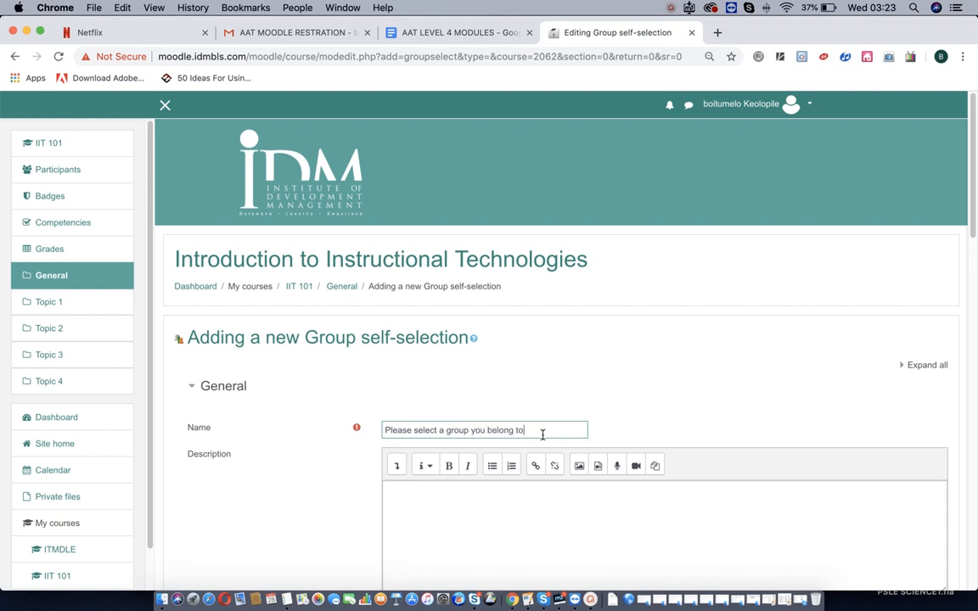
- Copy the activity name into the description and extend it to "Please select a group you belong to according to your registers"
triple_click(508, 431)
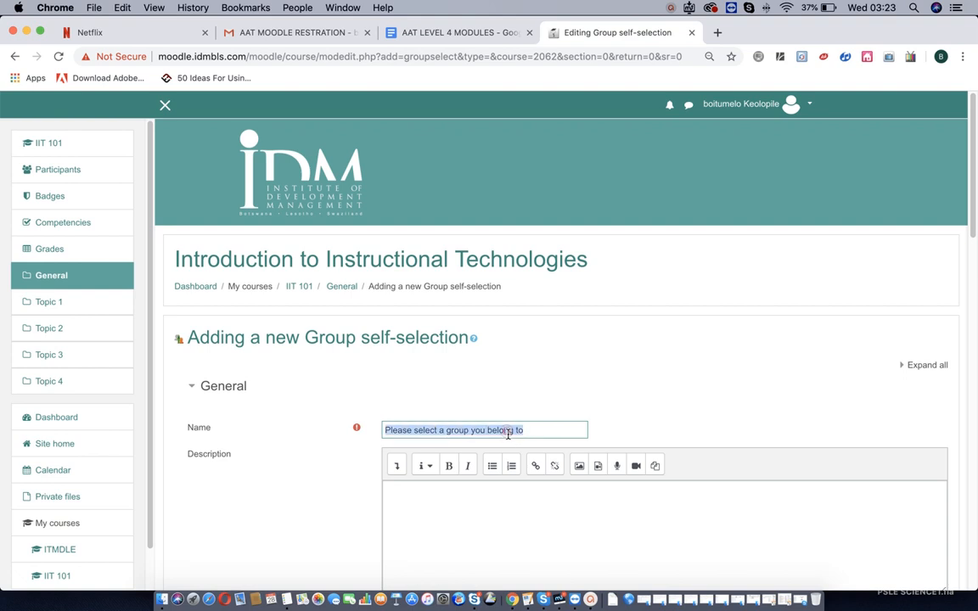
key("super+c")
left_click(501, 498)
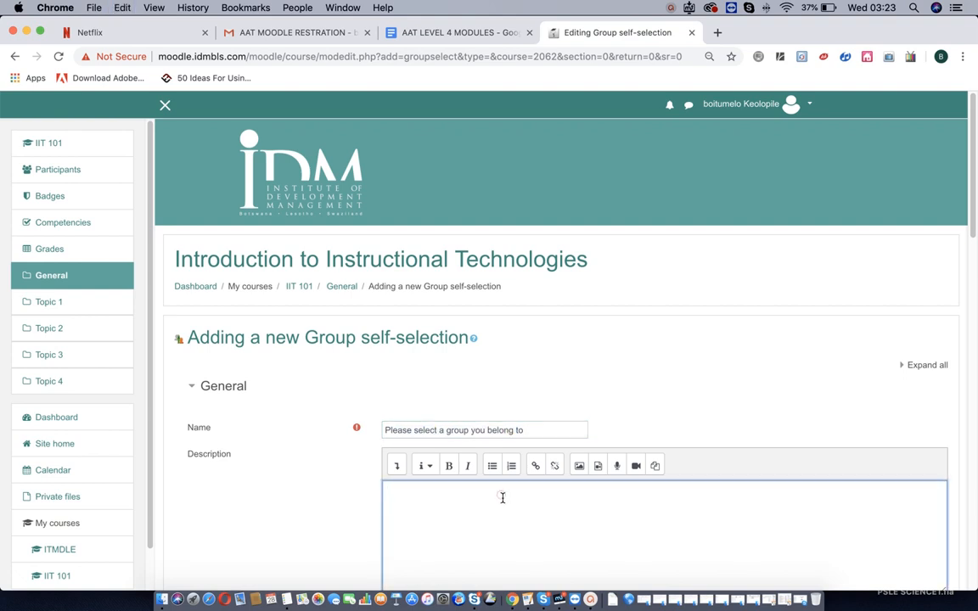
key("super+v")
type("accordin")
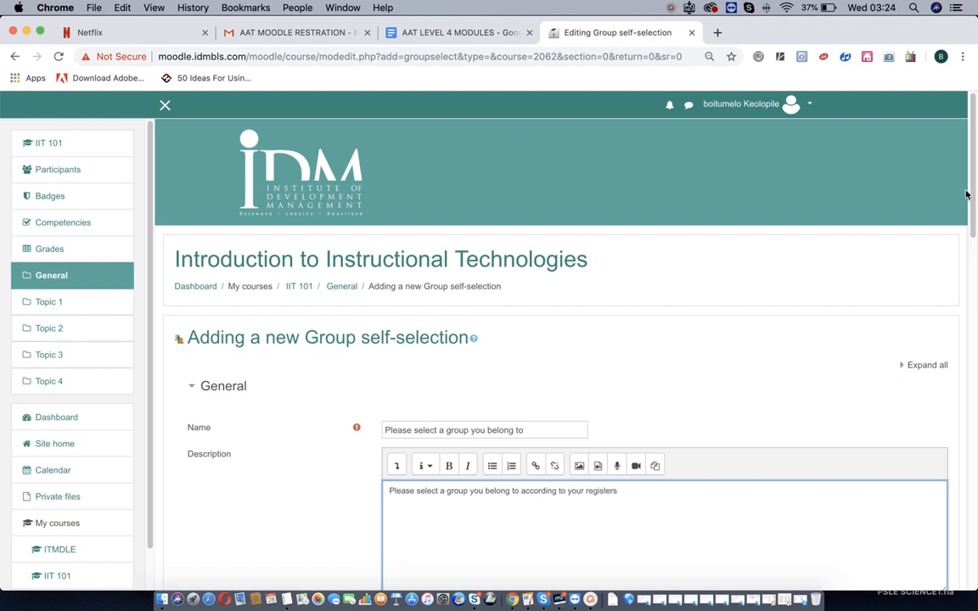
left_click_drag(974, 191, 973, 272)
scroll(560, 339, "down", 5)
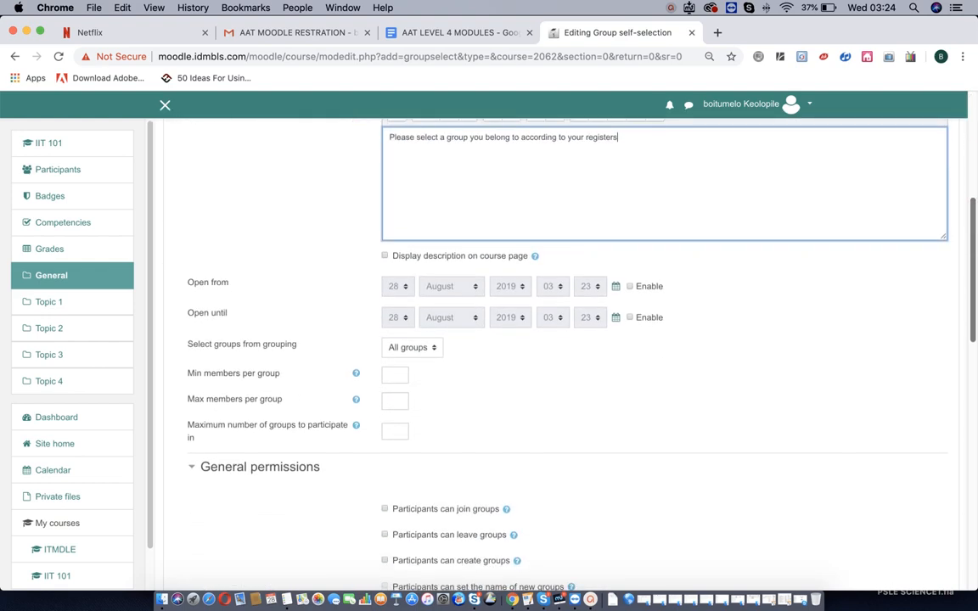
- Set the minimum members per group to 1, the maximum members to 45, and the maximum number of groups to participate in to 1
scroll(560, 339, "down", 1)
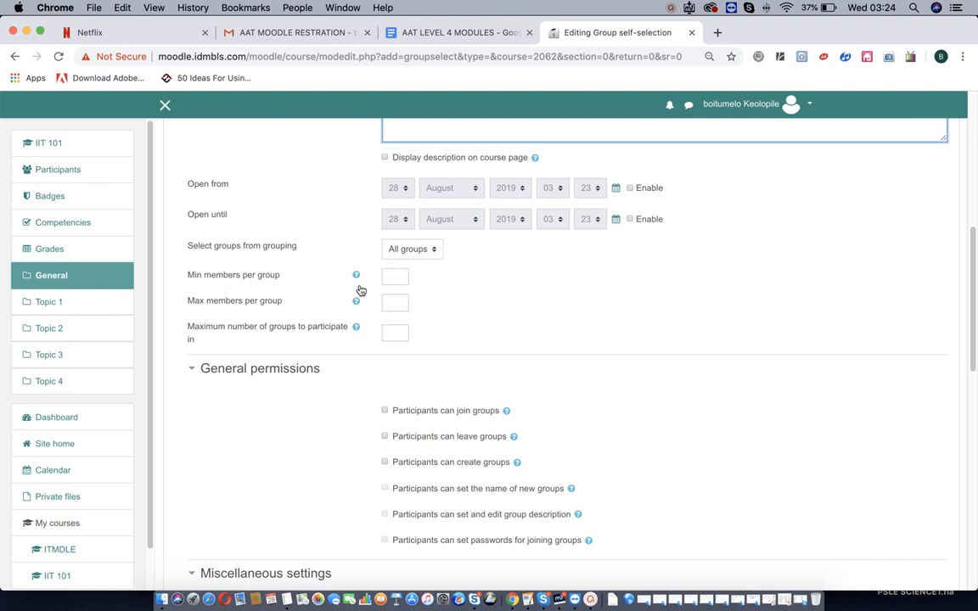
left_click(397, 281)
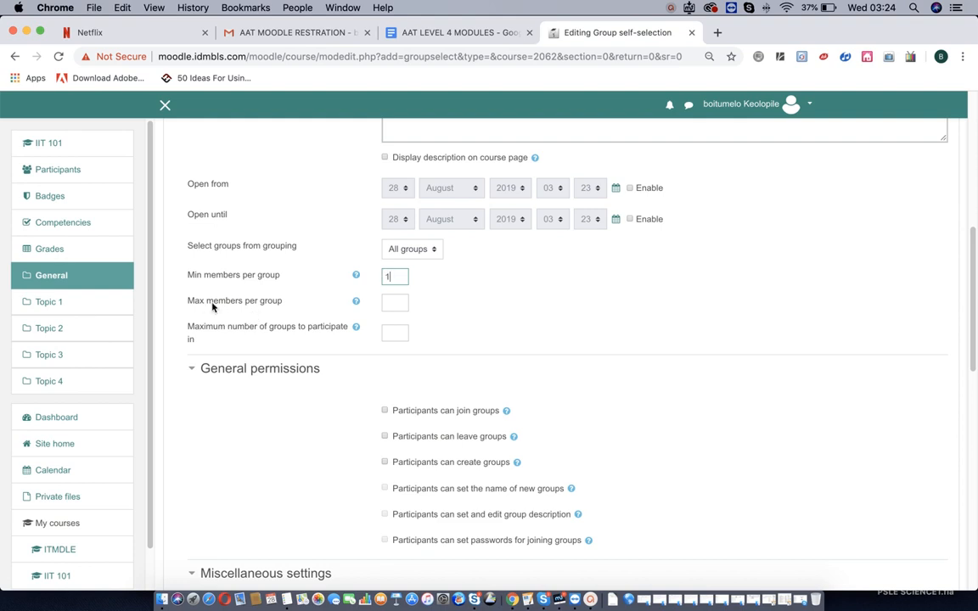
left_click(399, 310)
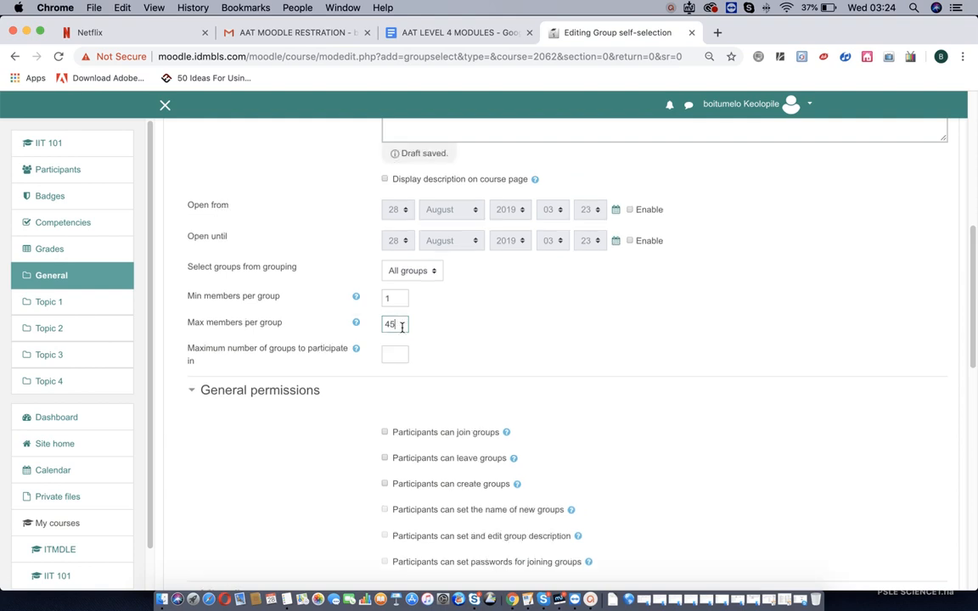
double_click(402, 328)
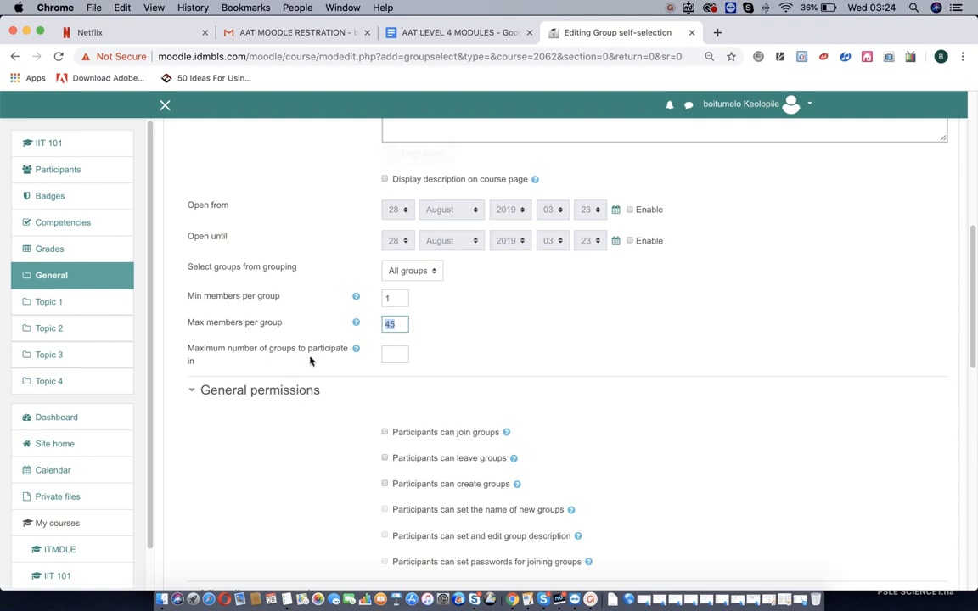
left_click(395, 334)
type("1")
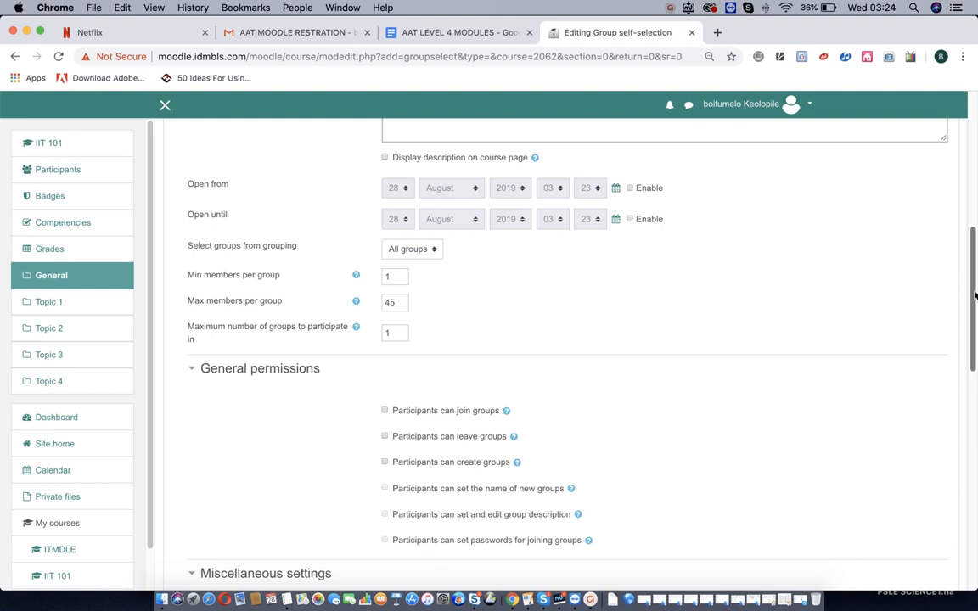
- Allow participants to join and leave groups, and save the activity, returning to the course
scroll(974, 295, "down", 4)
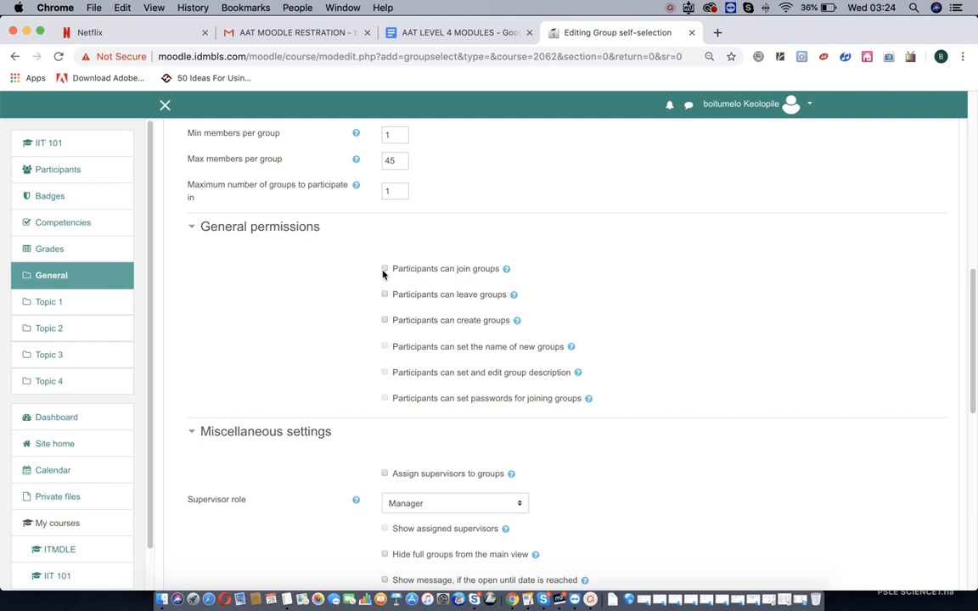
left_click(385, 269)
left_click(385, 294)
left_click_drag(974, 291, 974, 418)
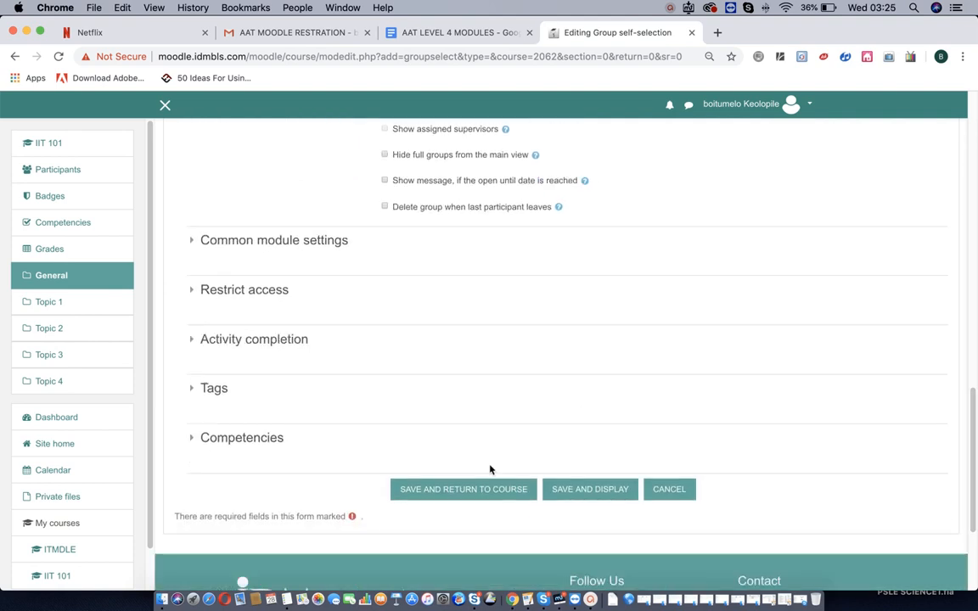
left_click(485, 495)
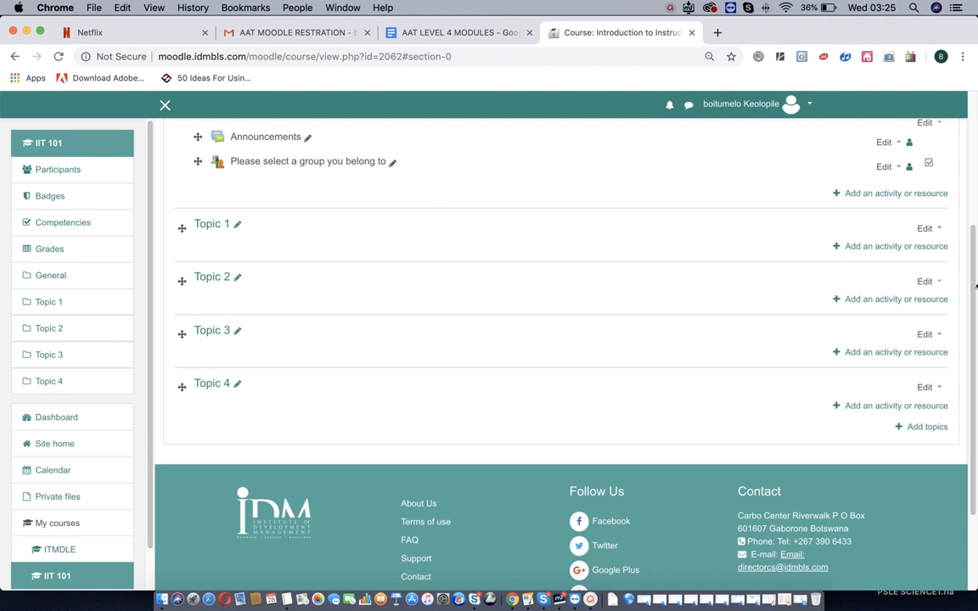
- Log the teacher account out of the Moodle site
scroll(863, 156, "up", 3)
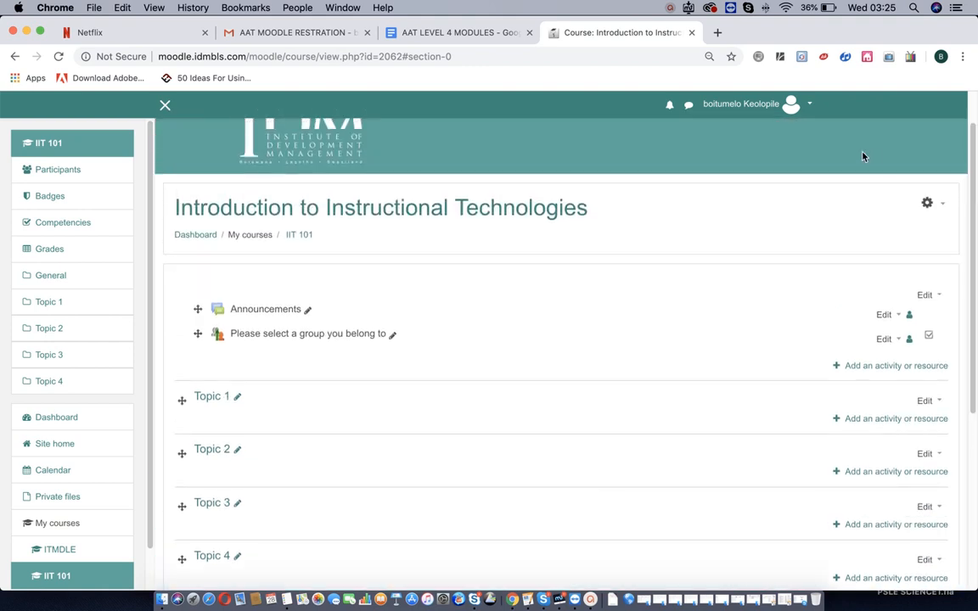
left_click(806, 105)
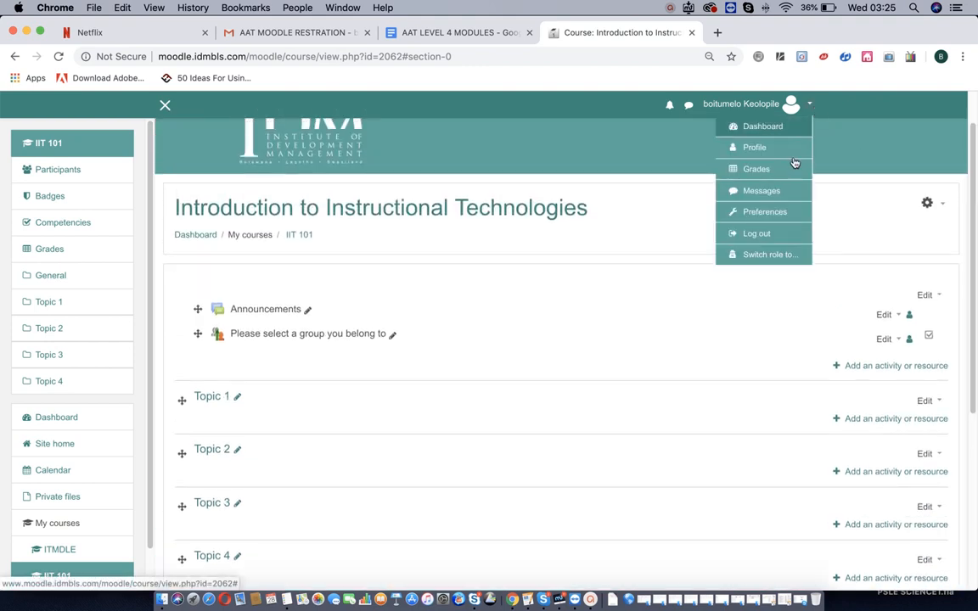
left_click(779, 242)
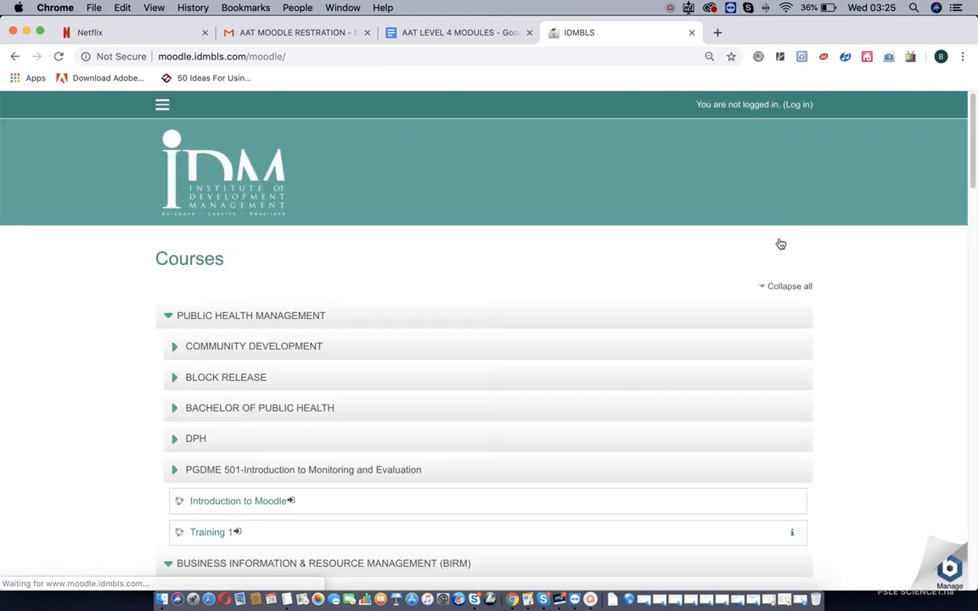
- Log in to the site as a student, filling in the saved username and password of the student account
left_click(798, 105)
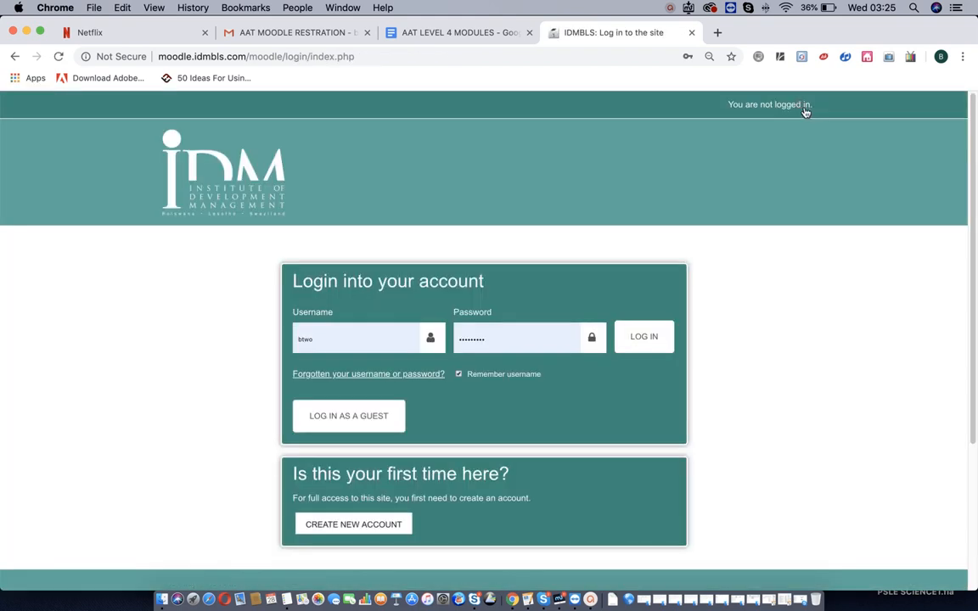
left_click(497, 341)
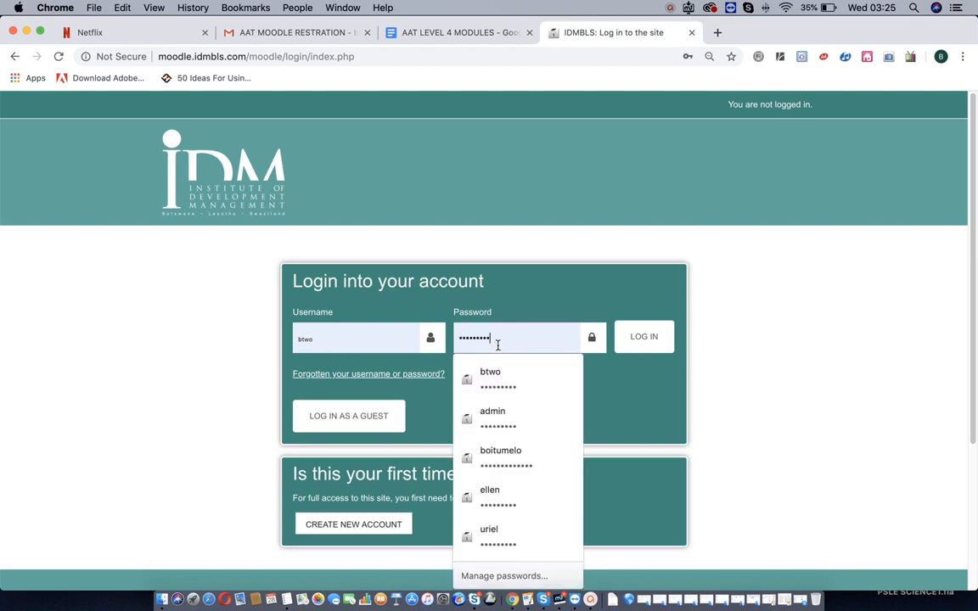
left_click(495, 540)
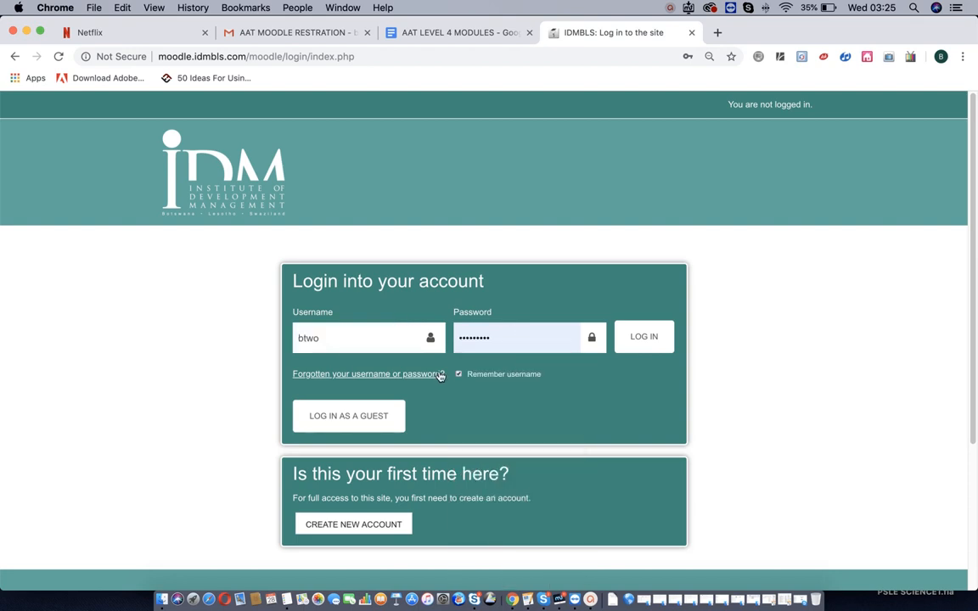
left_click(352, 348)
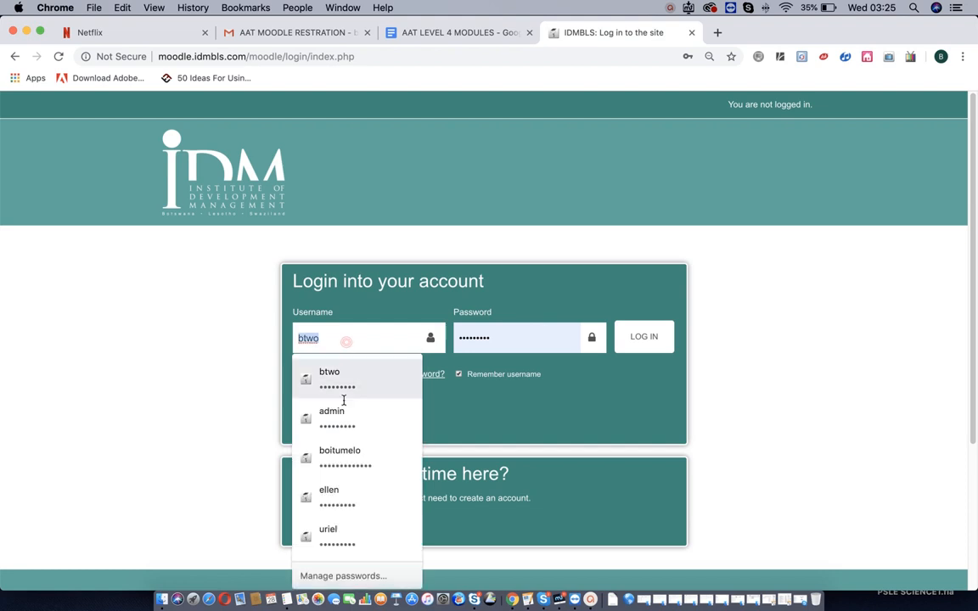
left_click(344, 537)
left_click(647, 338)
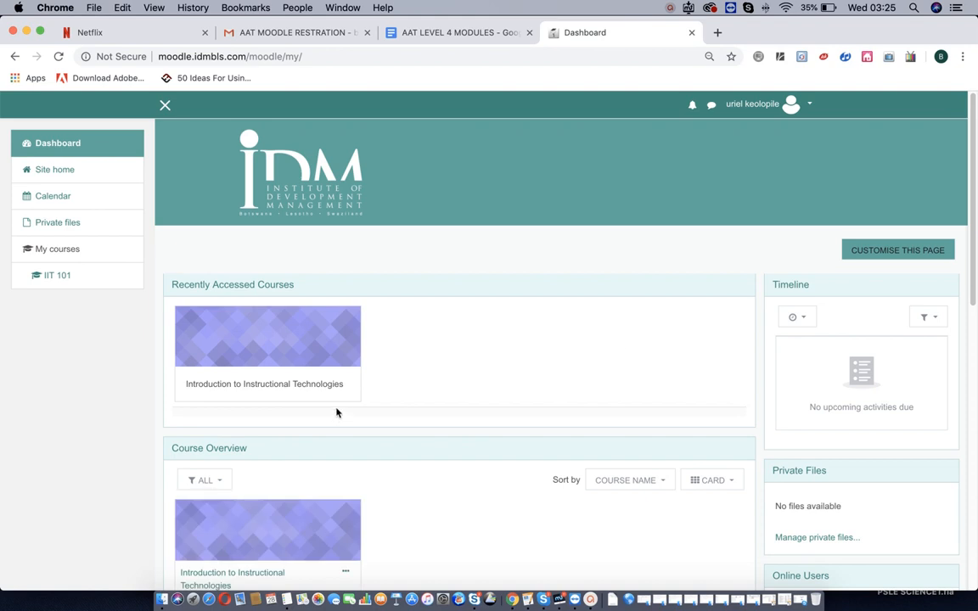
- Open the Introduction to Instructional Technologies course and its "Please select a group you belong to" activity
left_click(325, 388)
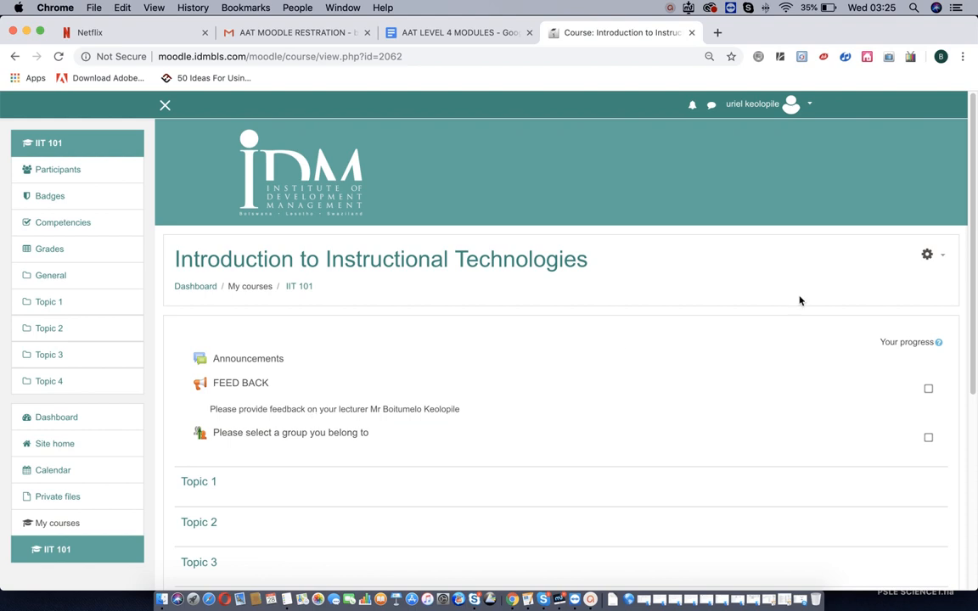
left_click_drag(974, 192, 975, 227)
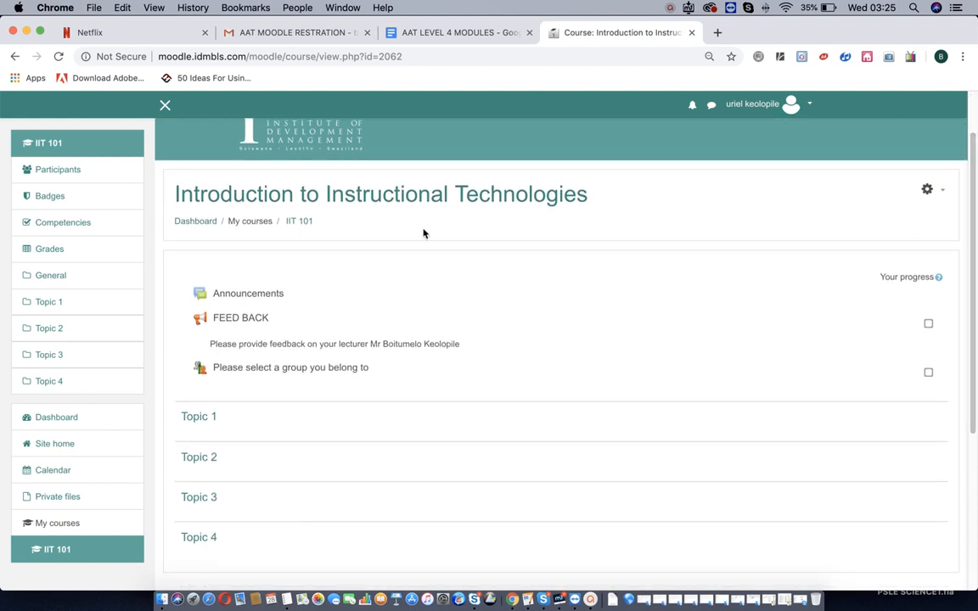
left_click(348, 376)
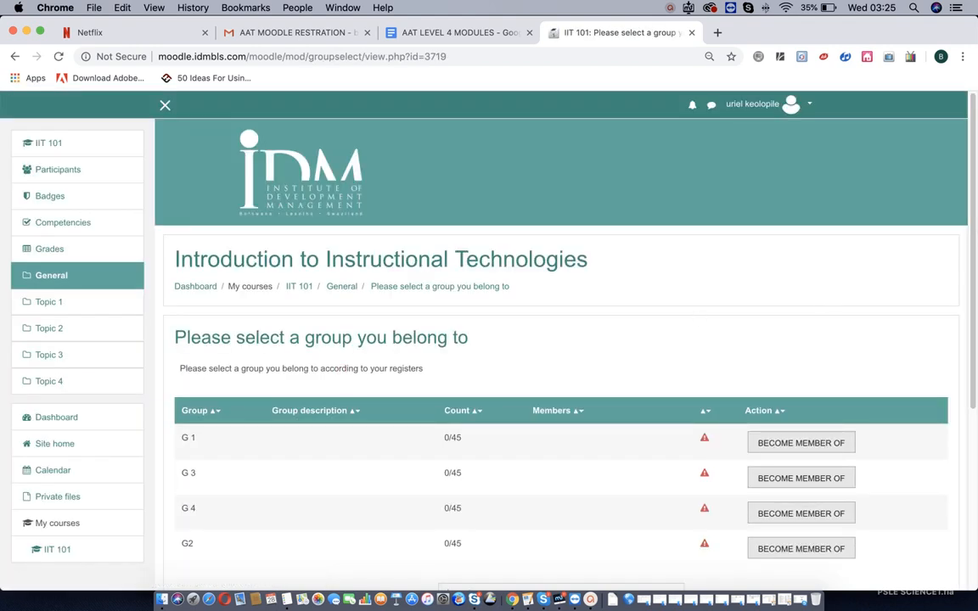
- Become a member of group G 4 and check that group's member count
scroll(975, 185, "down", 3)
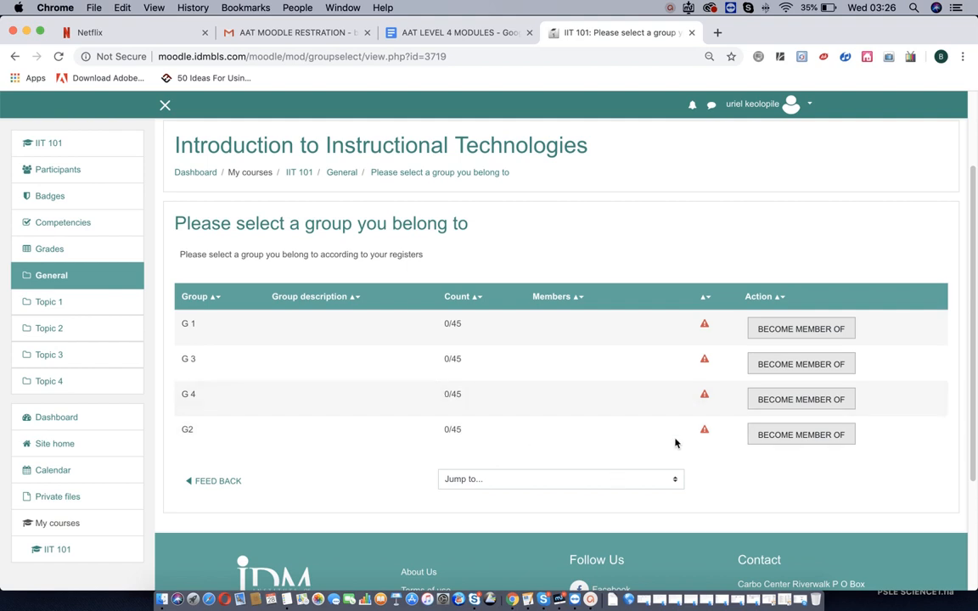
left_click(790, 400)
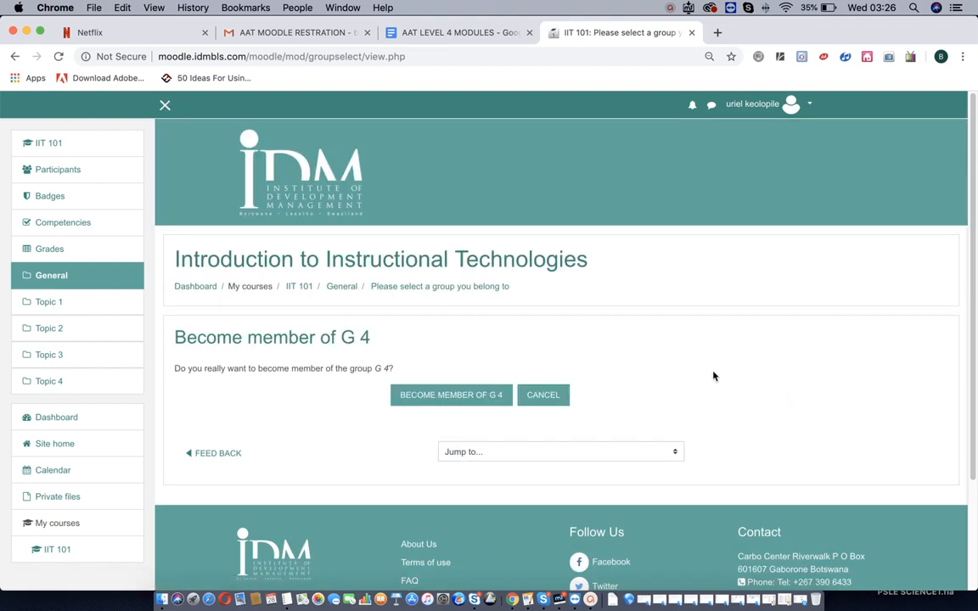
left_click(492, 397)
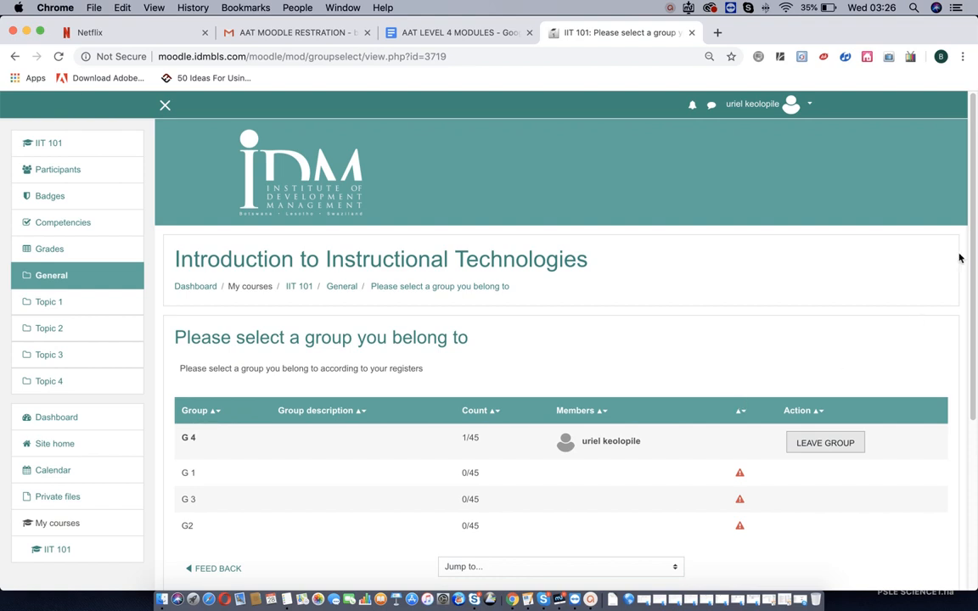
left_click_drag(973, 225, 975, 301)
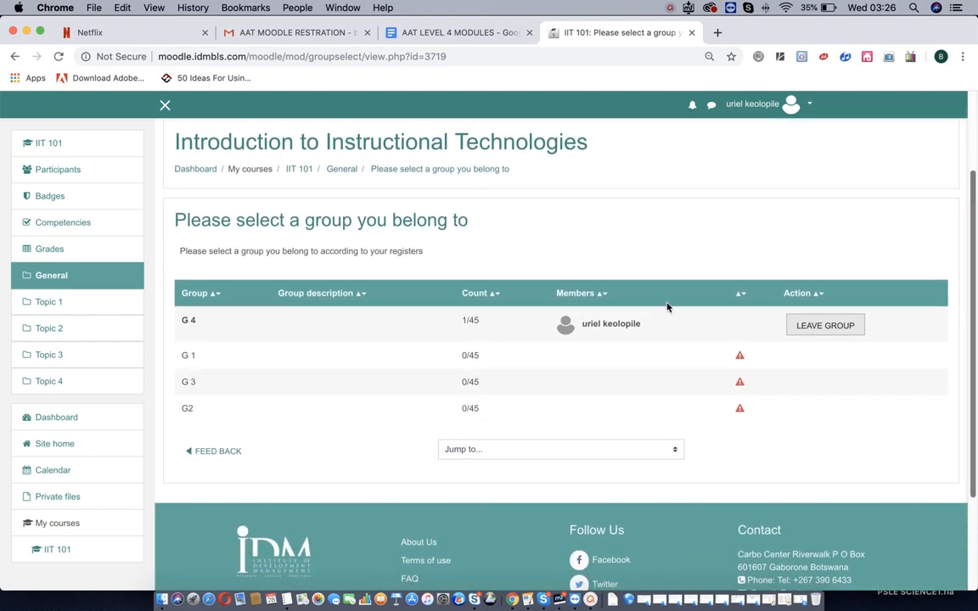
left_click_drag(463, 321, 480, 321)
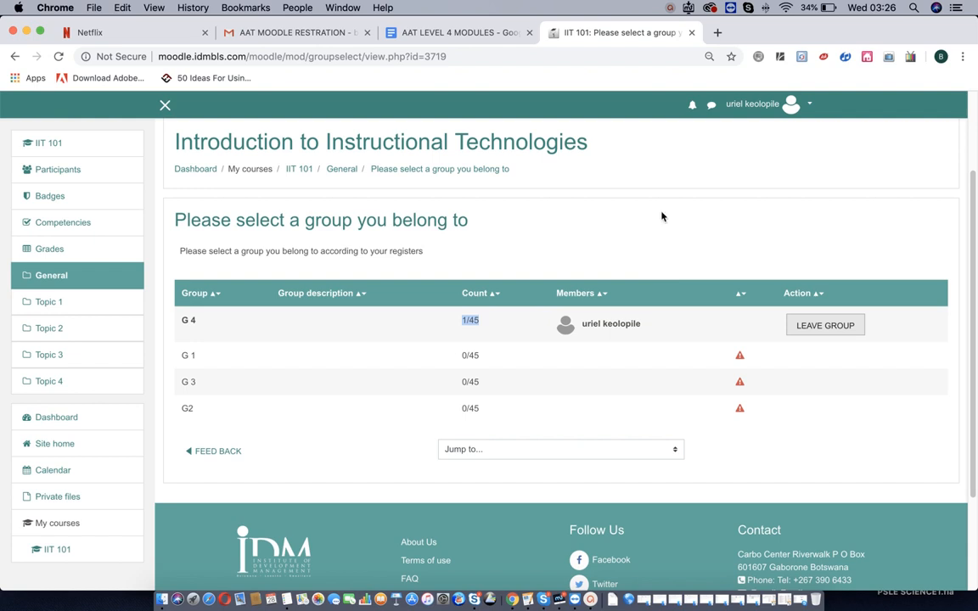
left_click(671, 9)
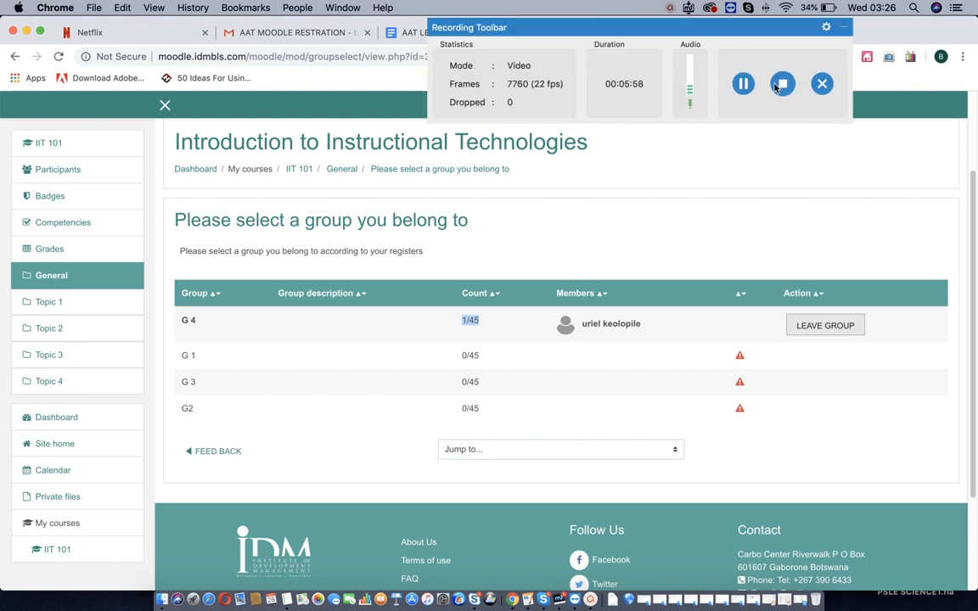